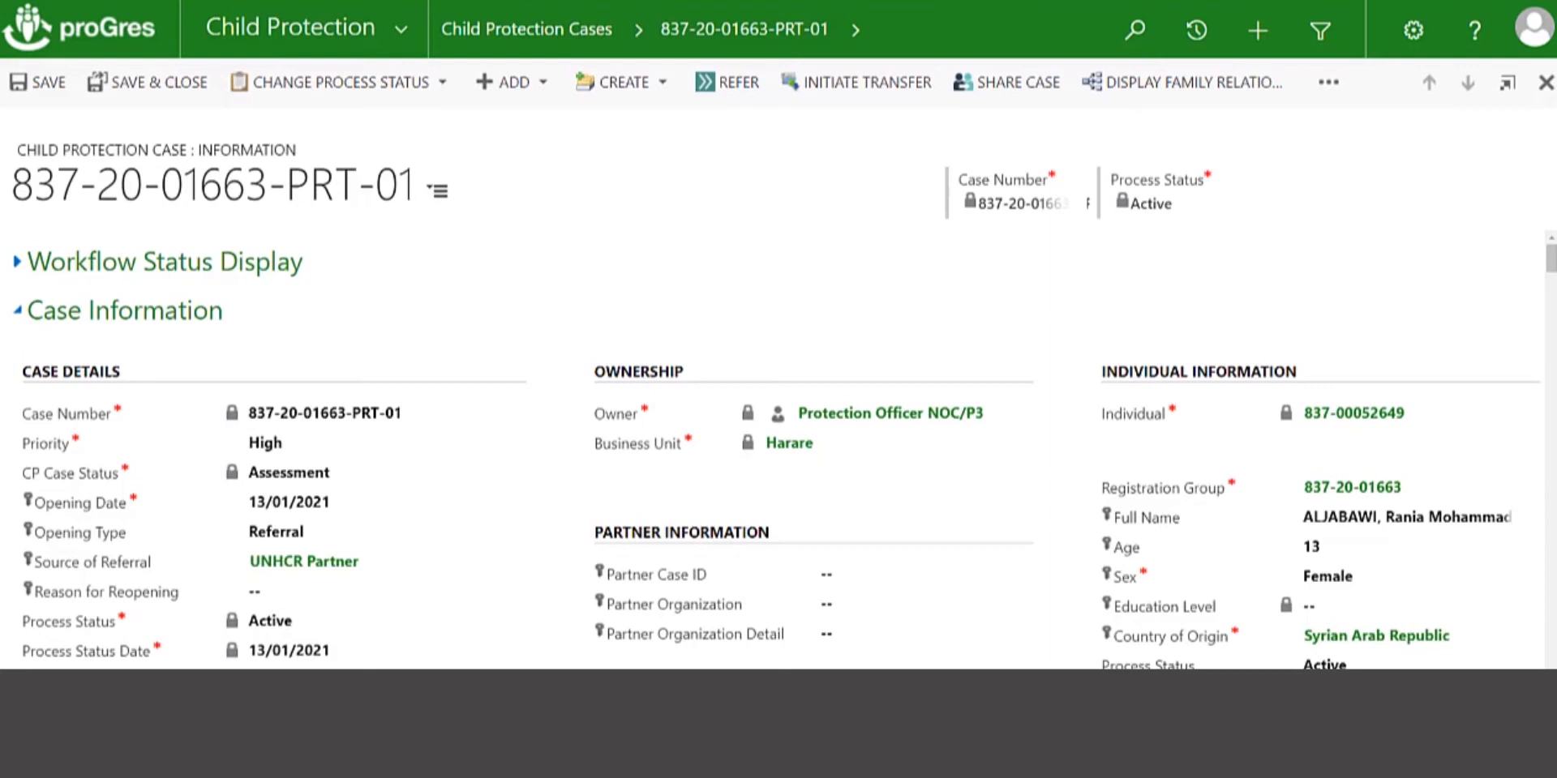
Open the active BIA record from the child protection case and choose BIA Closed as its new status
scroll(414, 340, "down", 1)
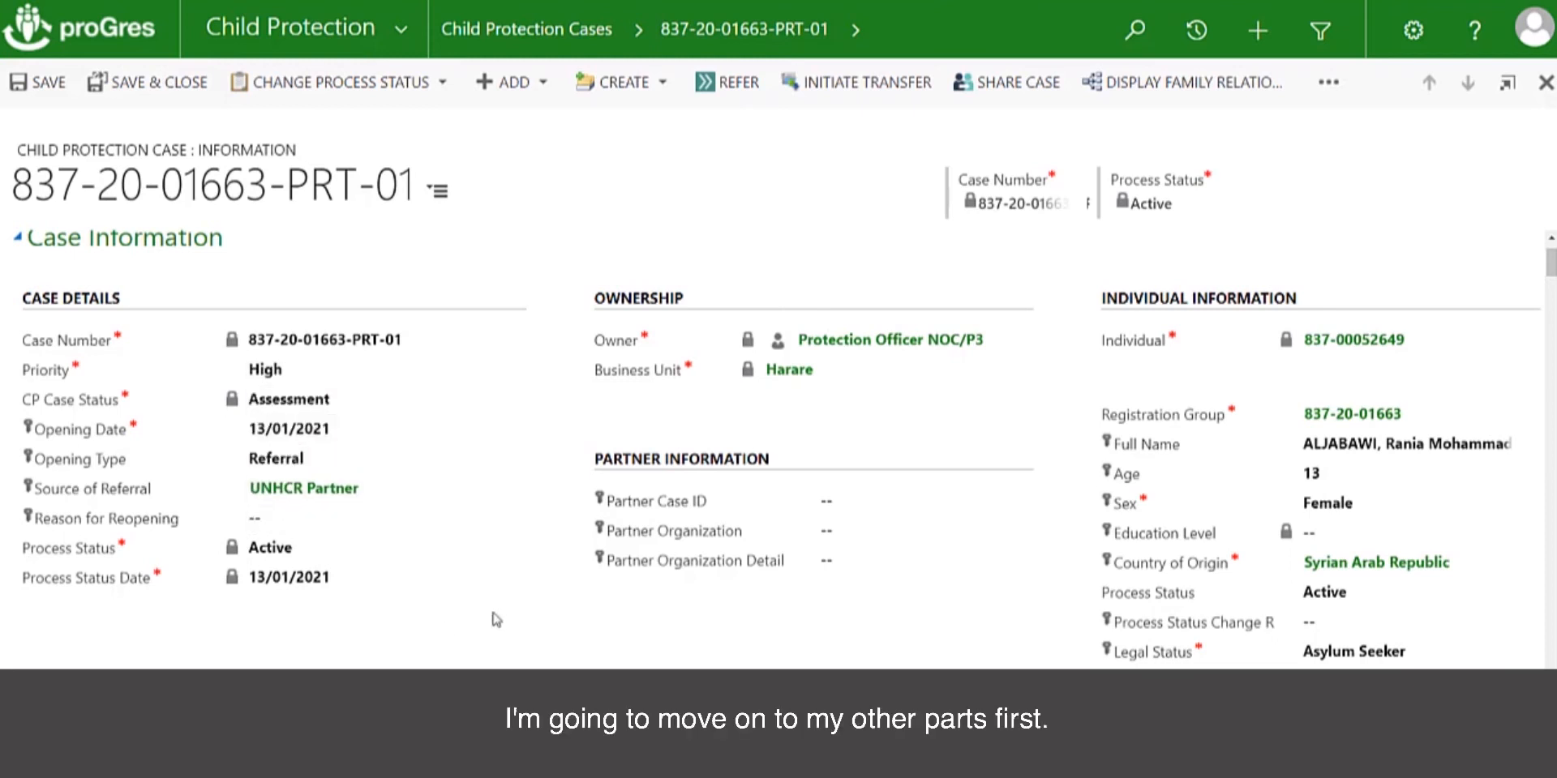
scroll(495, 620, "down", 10)
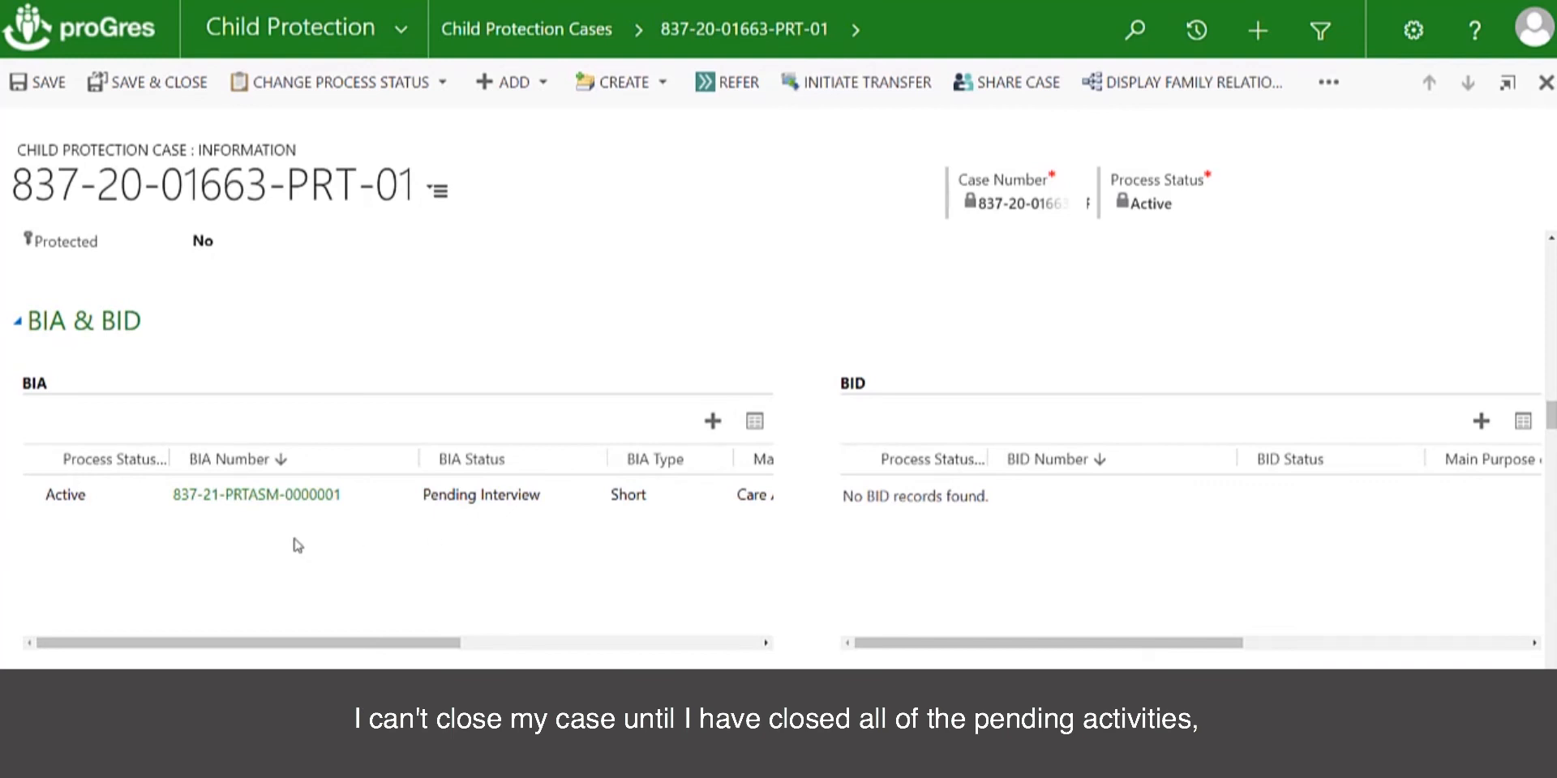
left_click(264, 501)
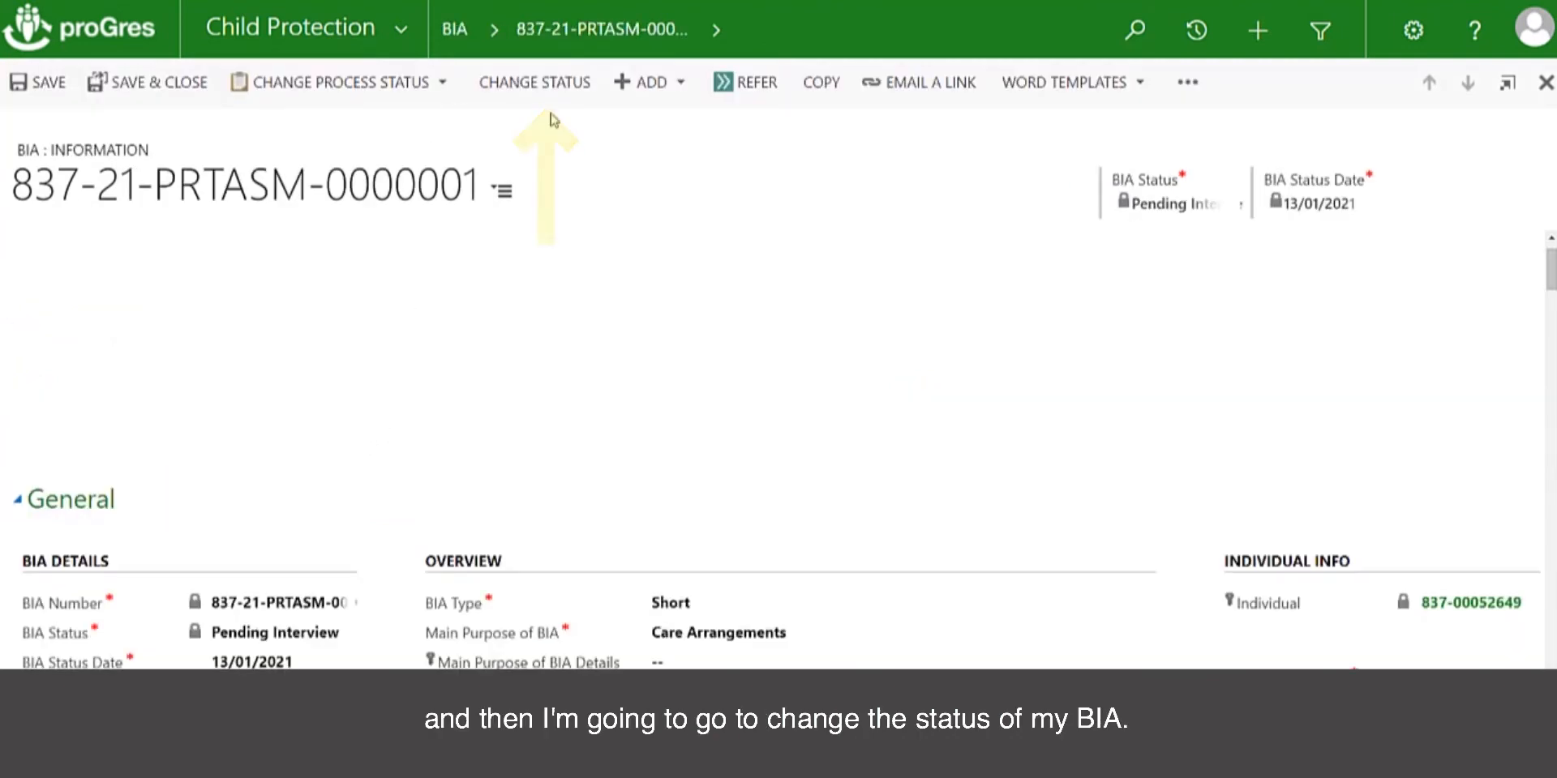
left_click(514, 83)
left_click(816, 188)
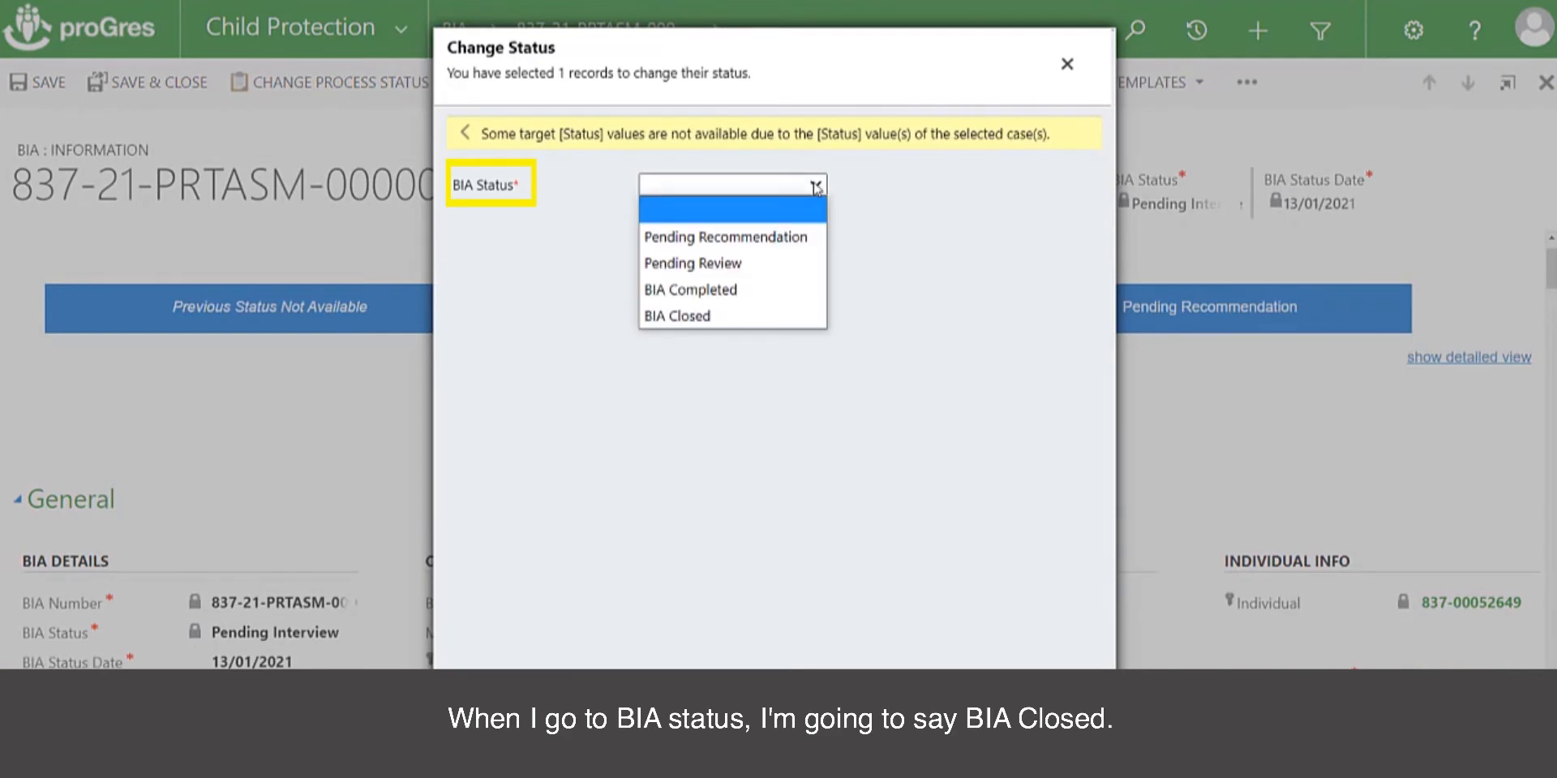
left_click(729, 315)
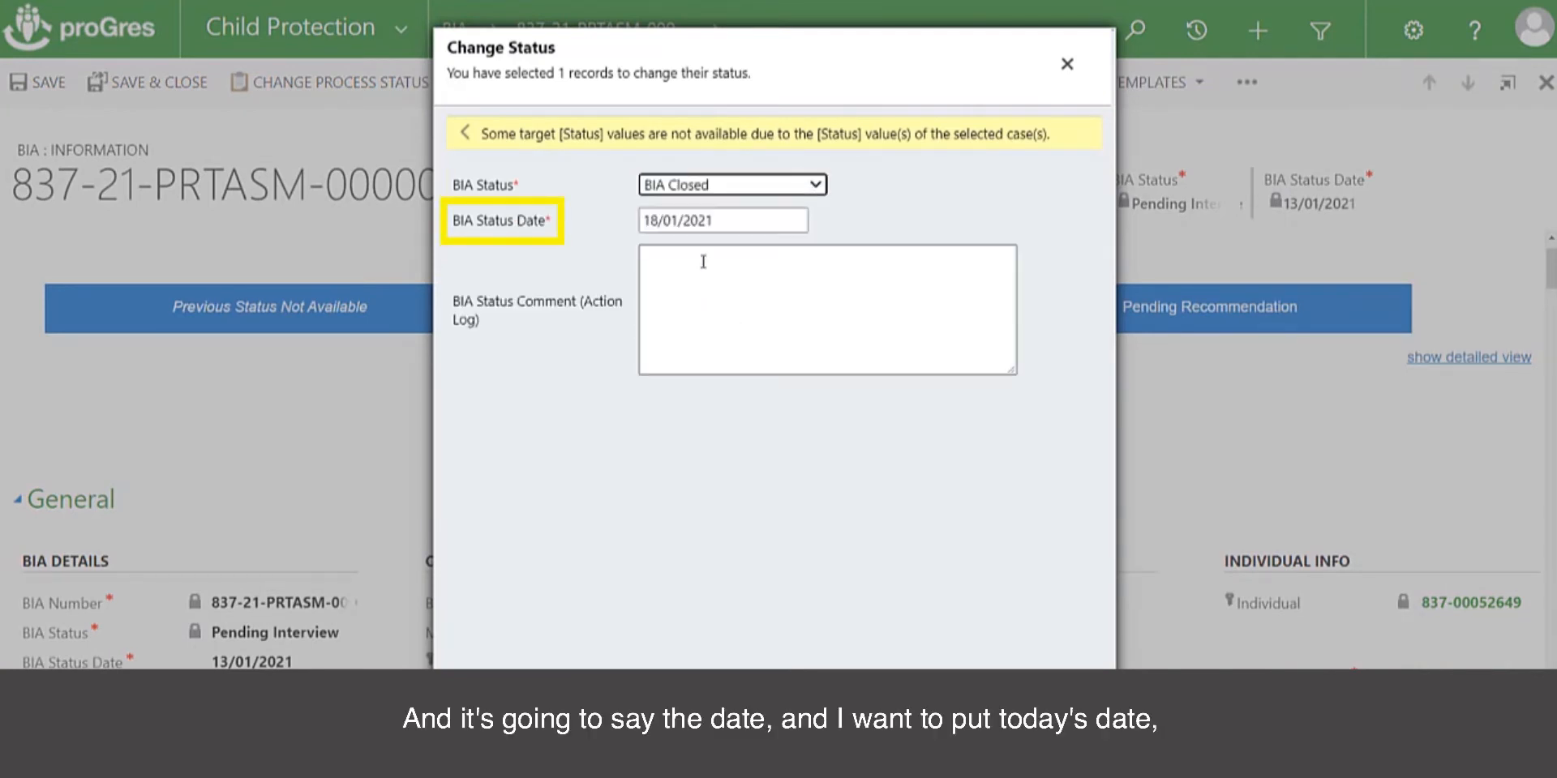
Set the BIA status date to 11/01/2021, enter the comment "Client has dissappear for more than 3 months." and confirm the status change
left_click(697, 221)
left_click(698, 225)
left_click(695, 373)
left_click(694, 296)
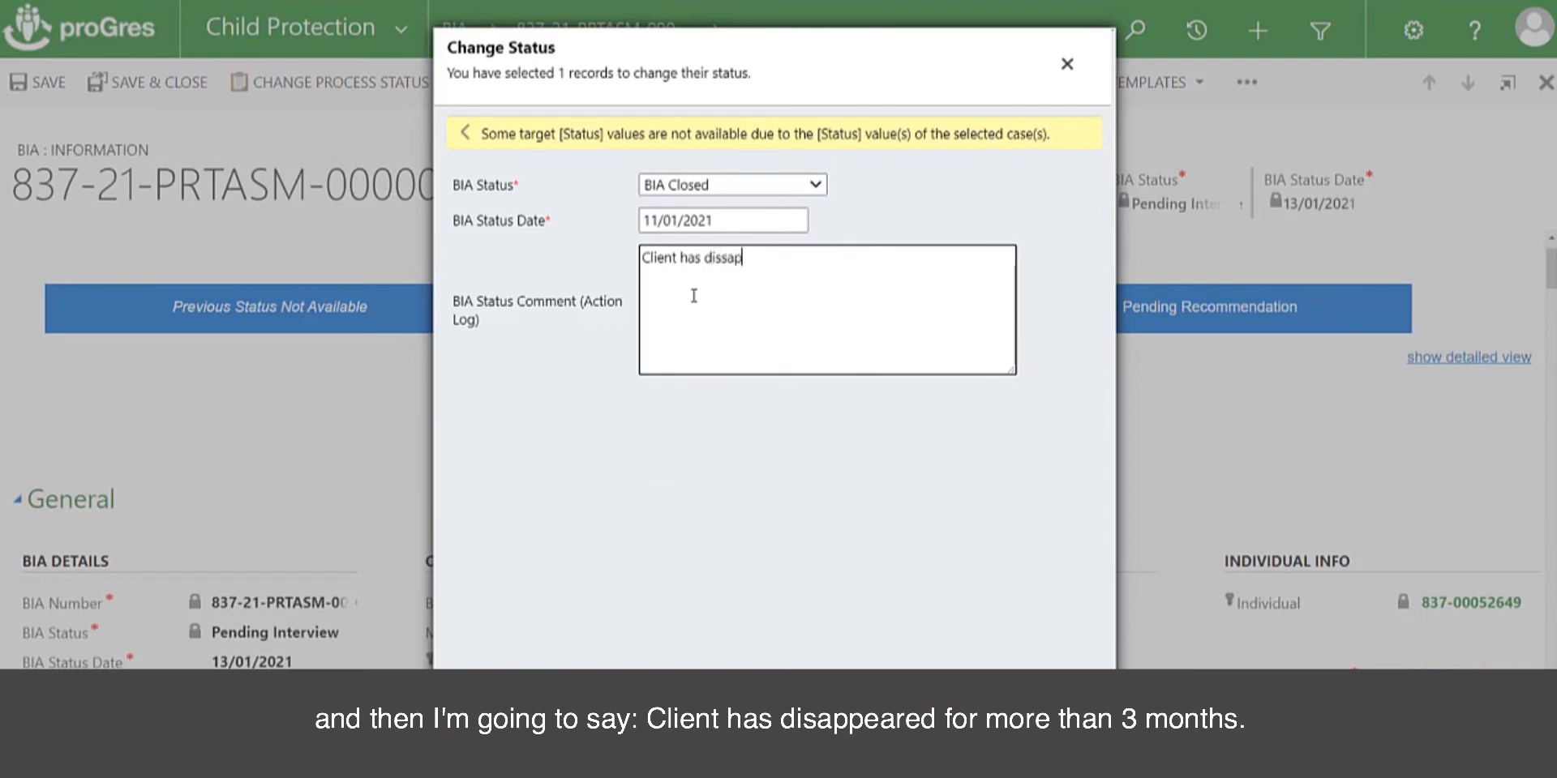
type("Client has dissappear for more than 3 months.")
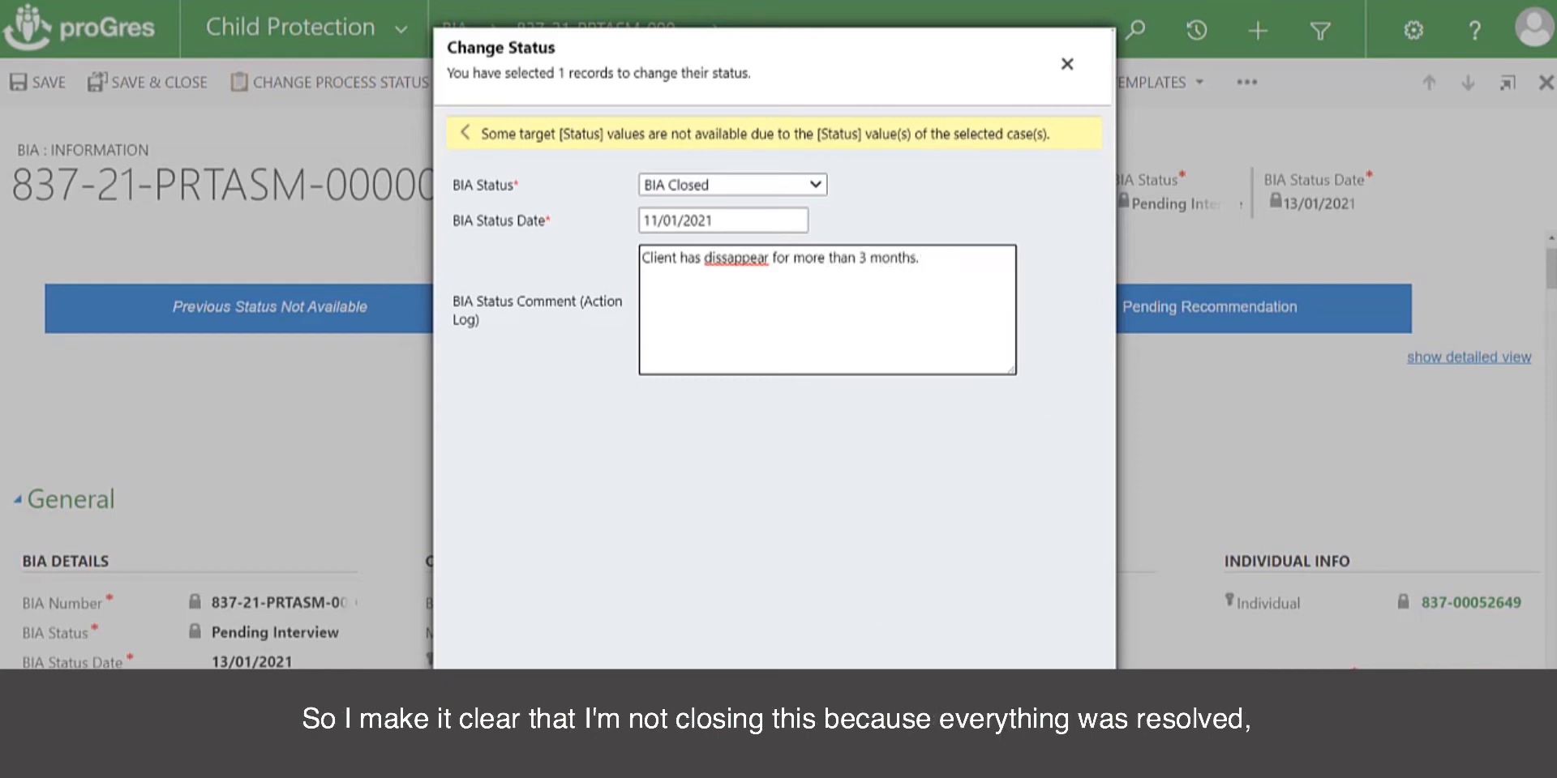
left_click(973, 722)
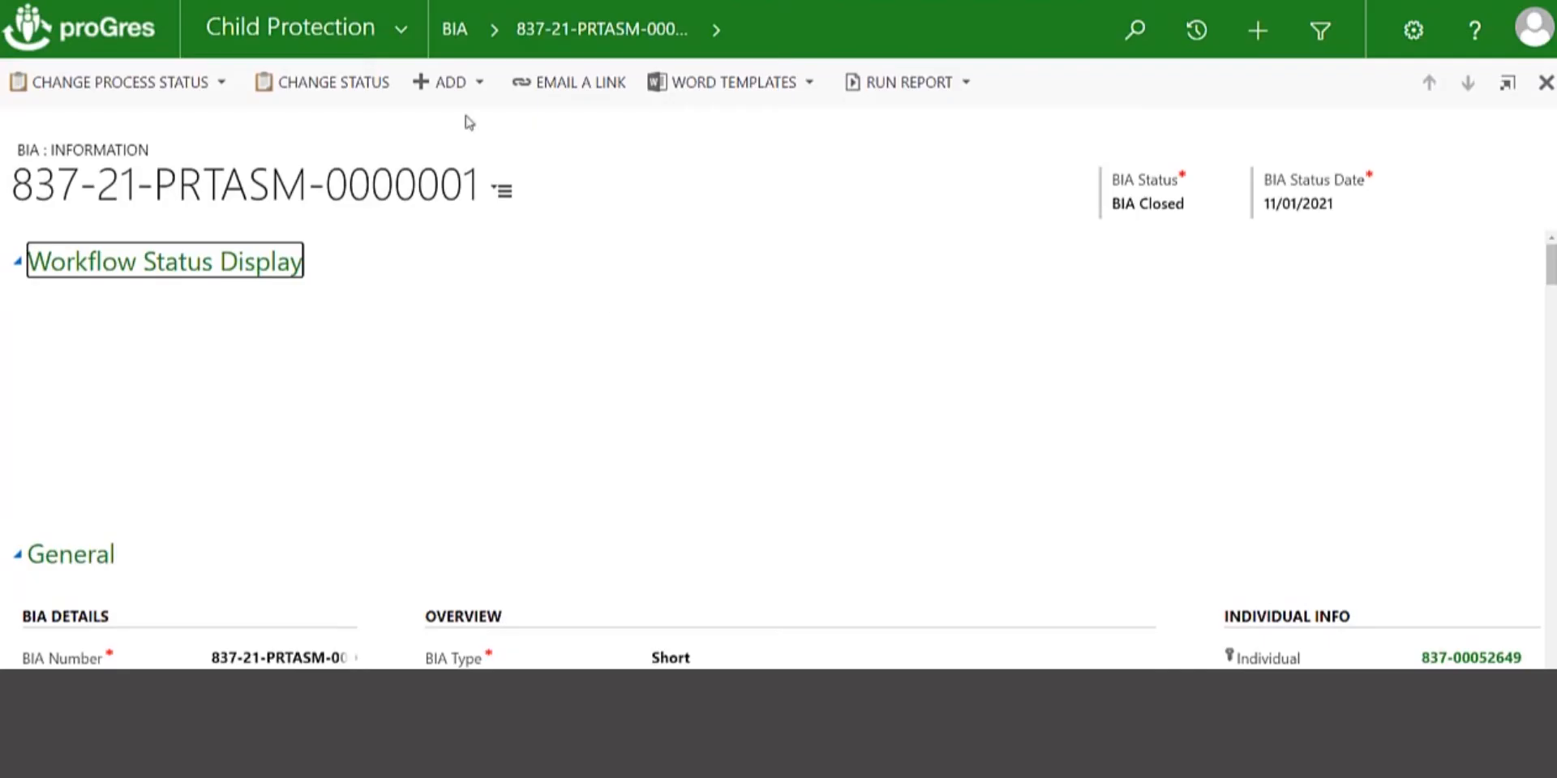
Return to the linked child protection case and check its BIA, BID, action plan, intervention and referral sections for open records
scroll(1211, 485, "down", 3)
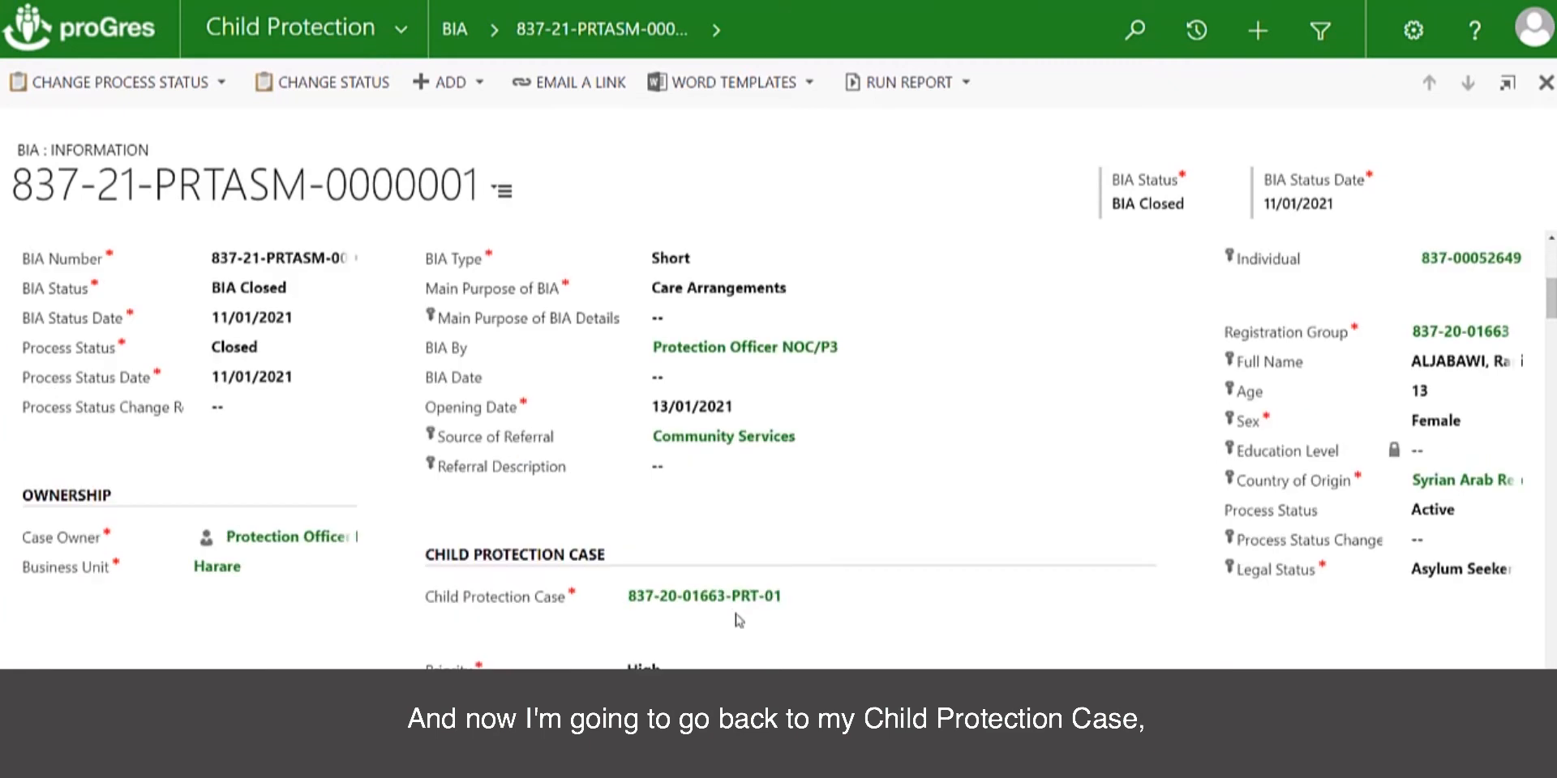
left_click(730, 608)
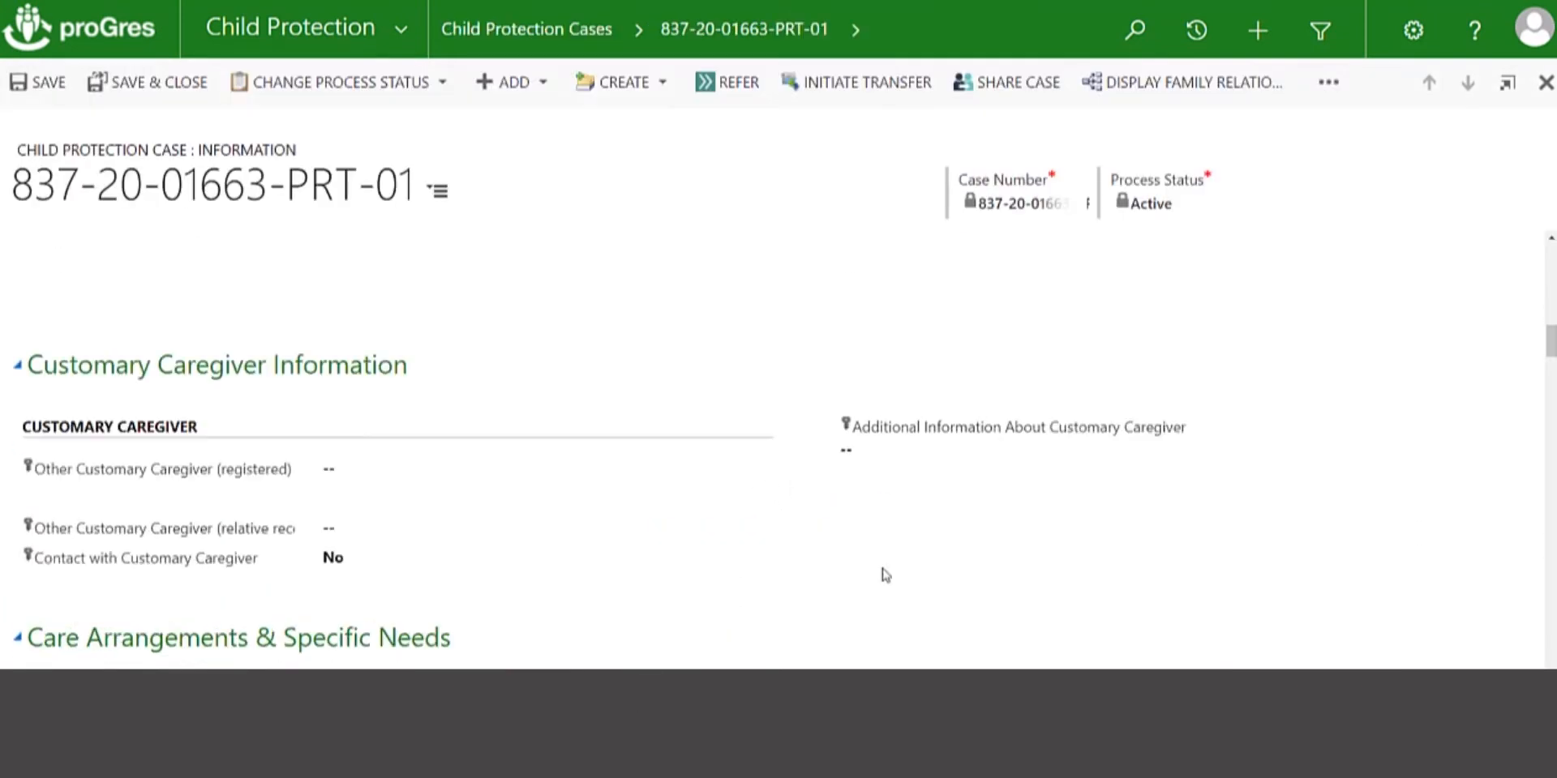
scroll(884, 573, "down", 10)
scroll(885, 574, "down", 5)
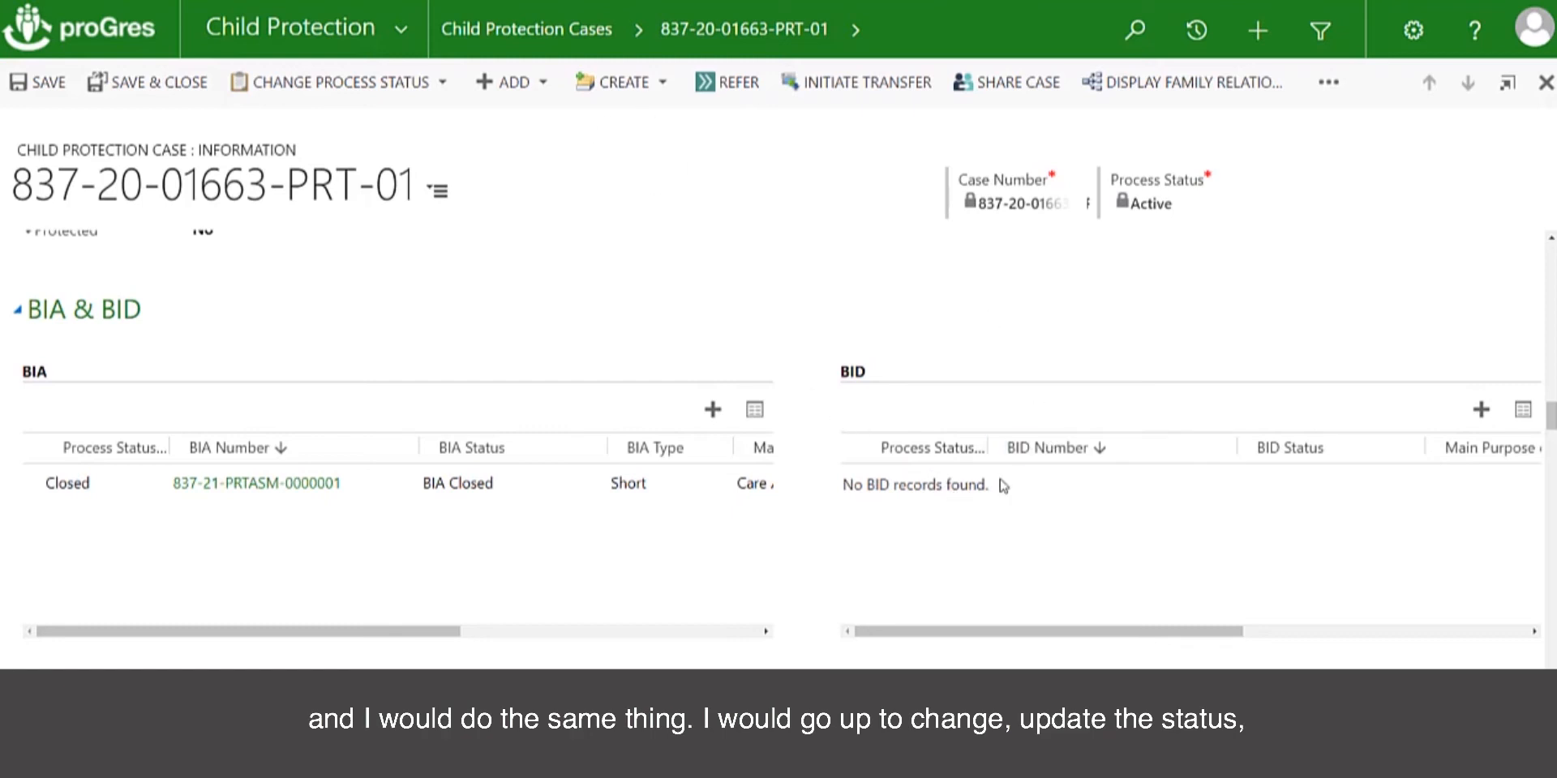
scroll(1003, 485, "down", 5)
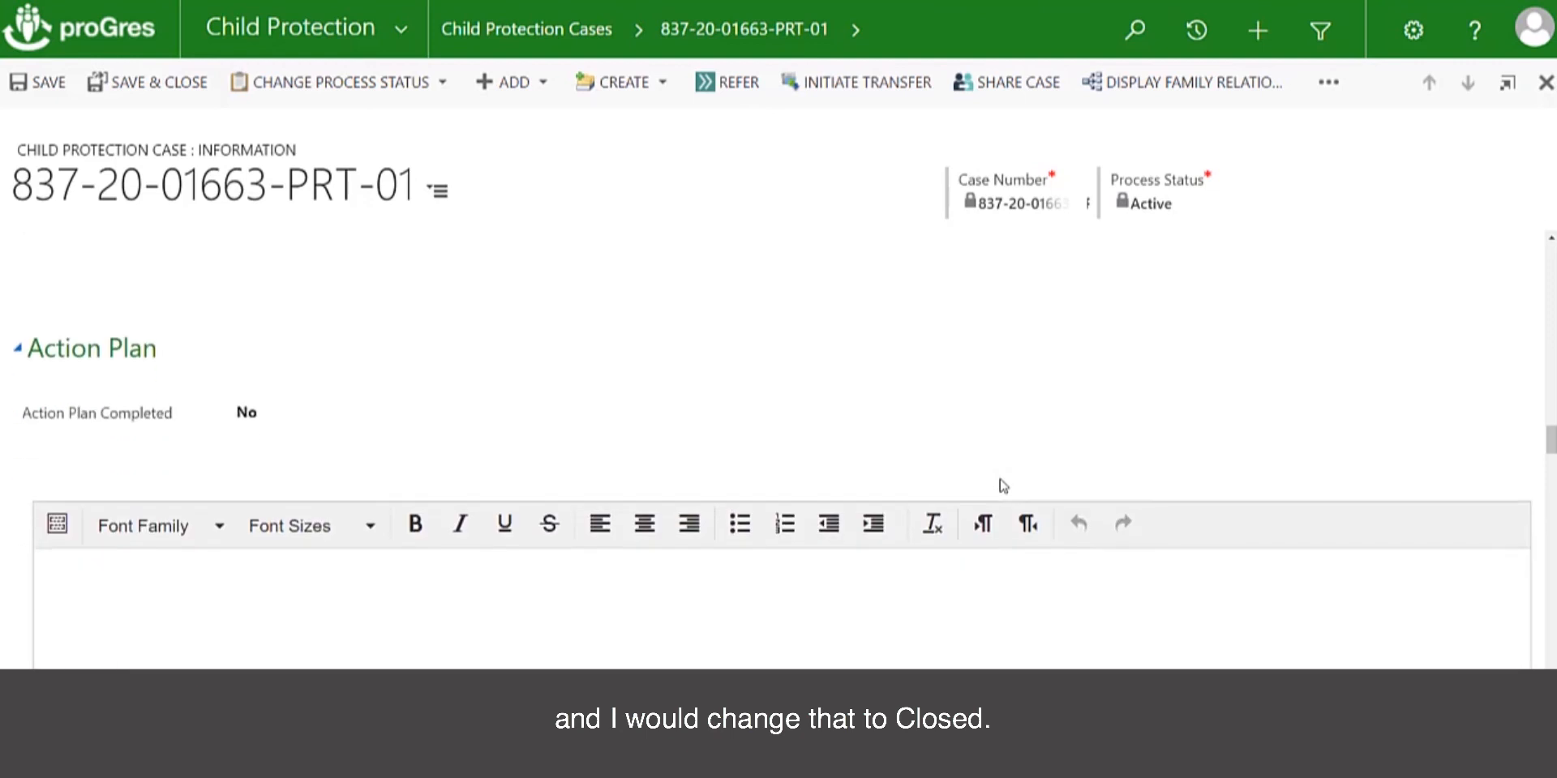
scroll(1003, 485, "down", 5)
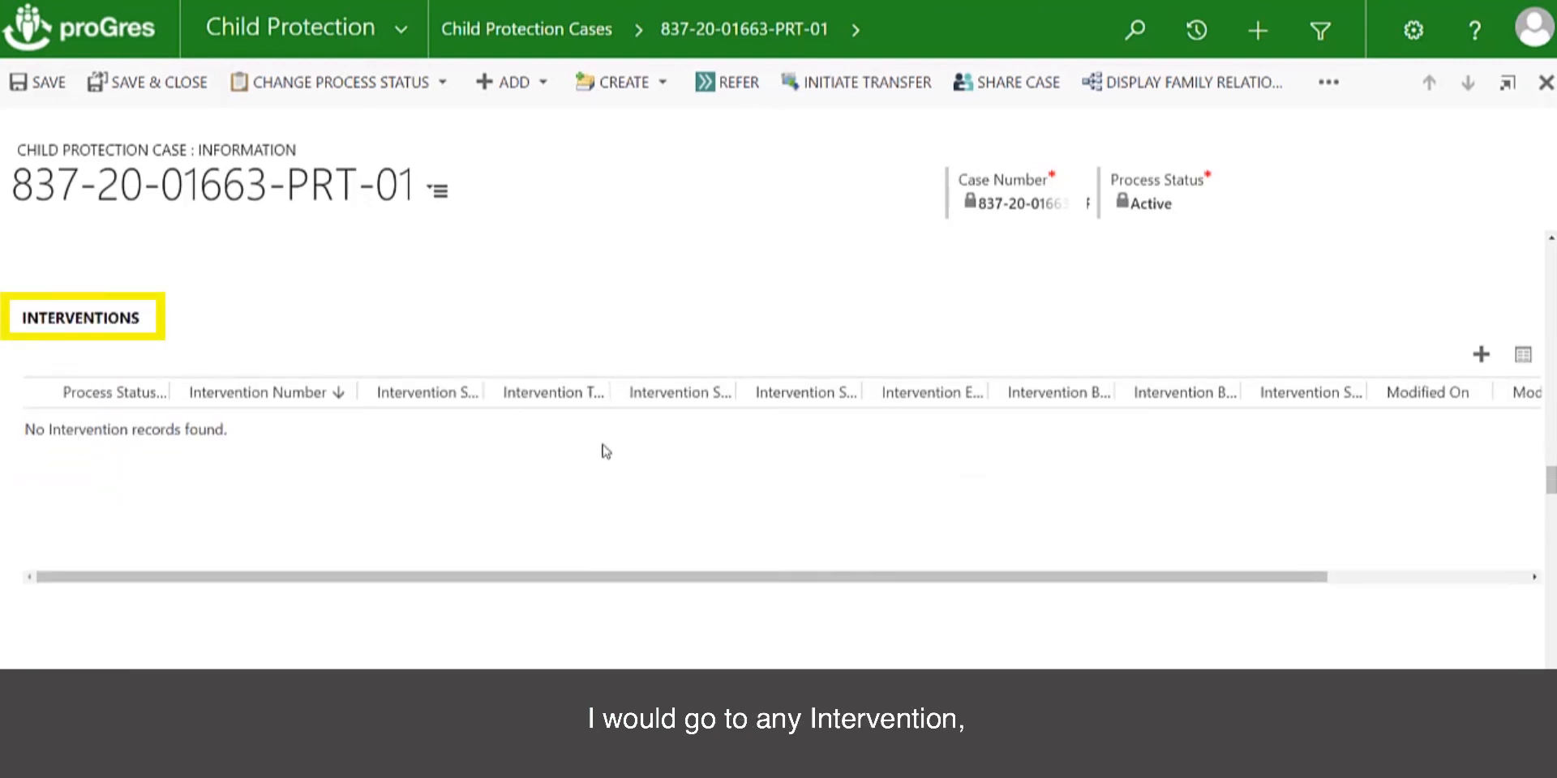
scroll(584, 450, "down", 2)
scroll(585, 451, "down", 3)
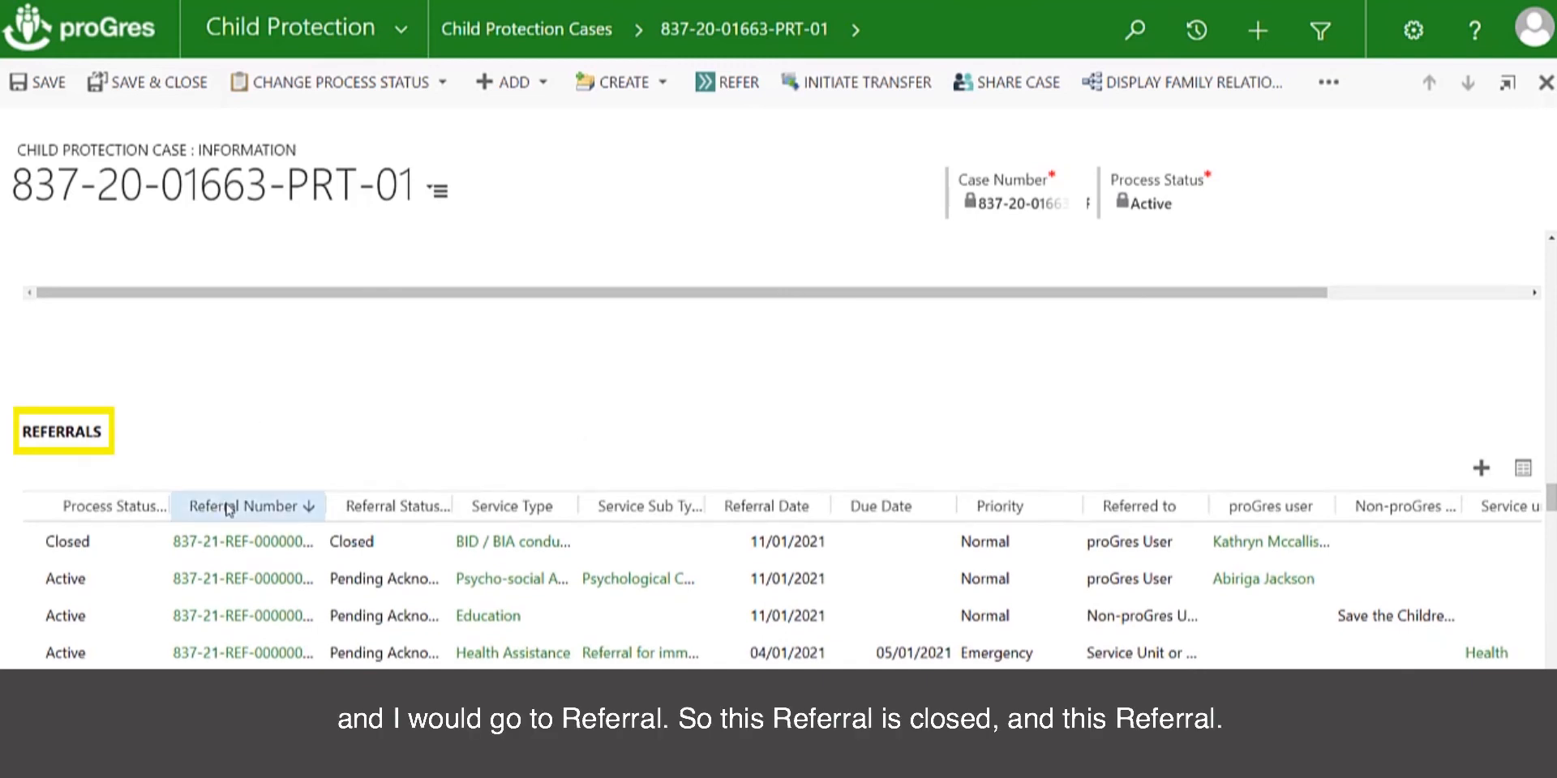
Open the pending psycho-social assistance referral and choose Closed as its new referral status
left_click(269, 580)
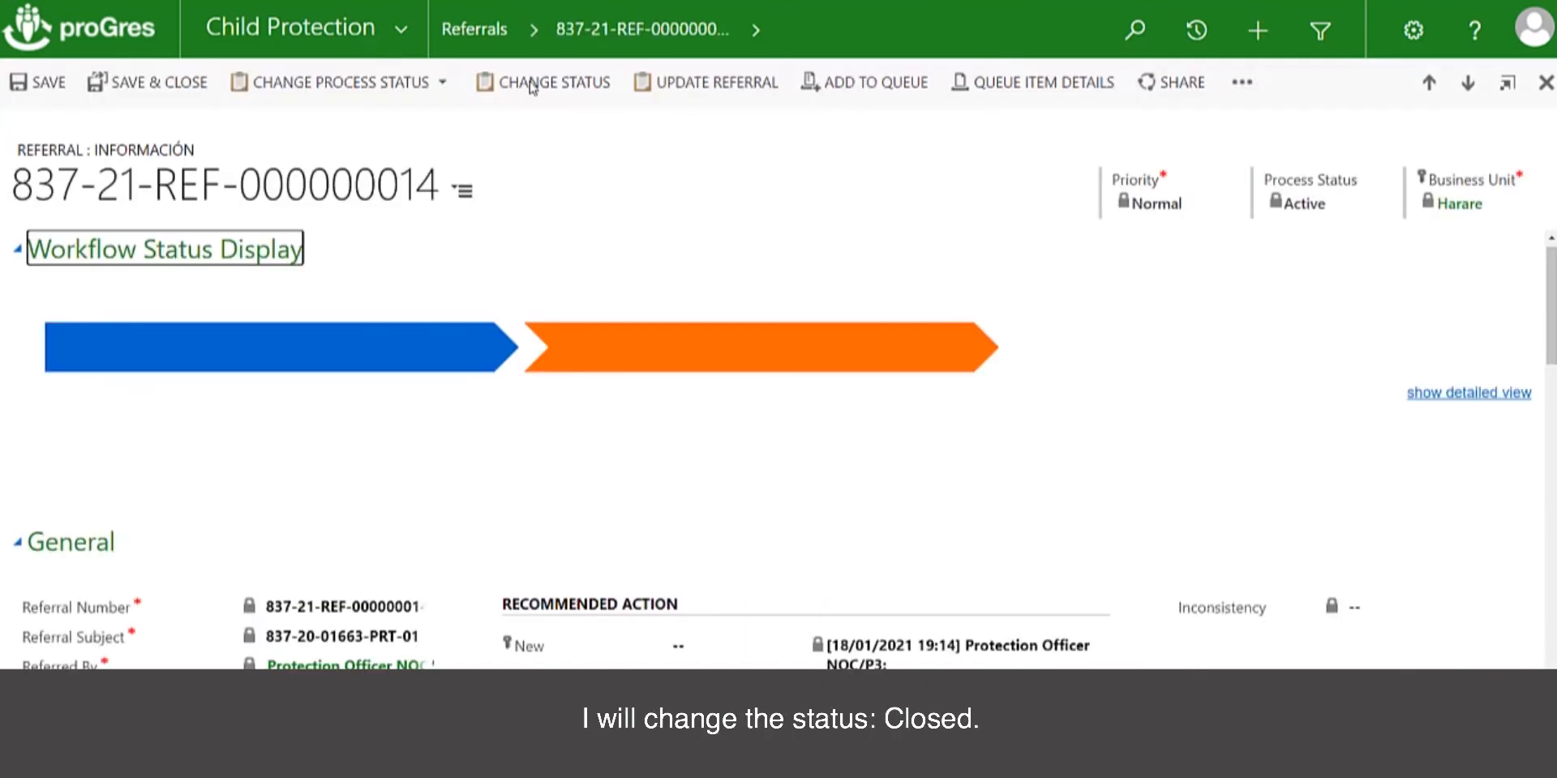
left_click(532, 84)
left_click(698, 184)
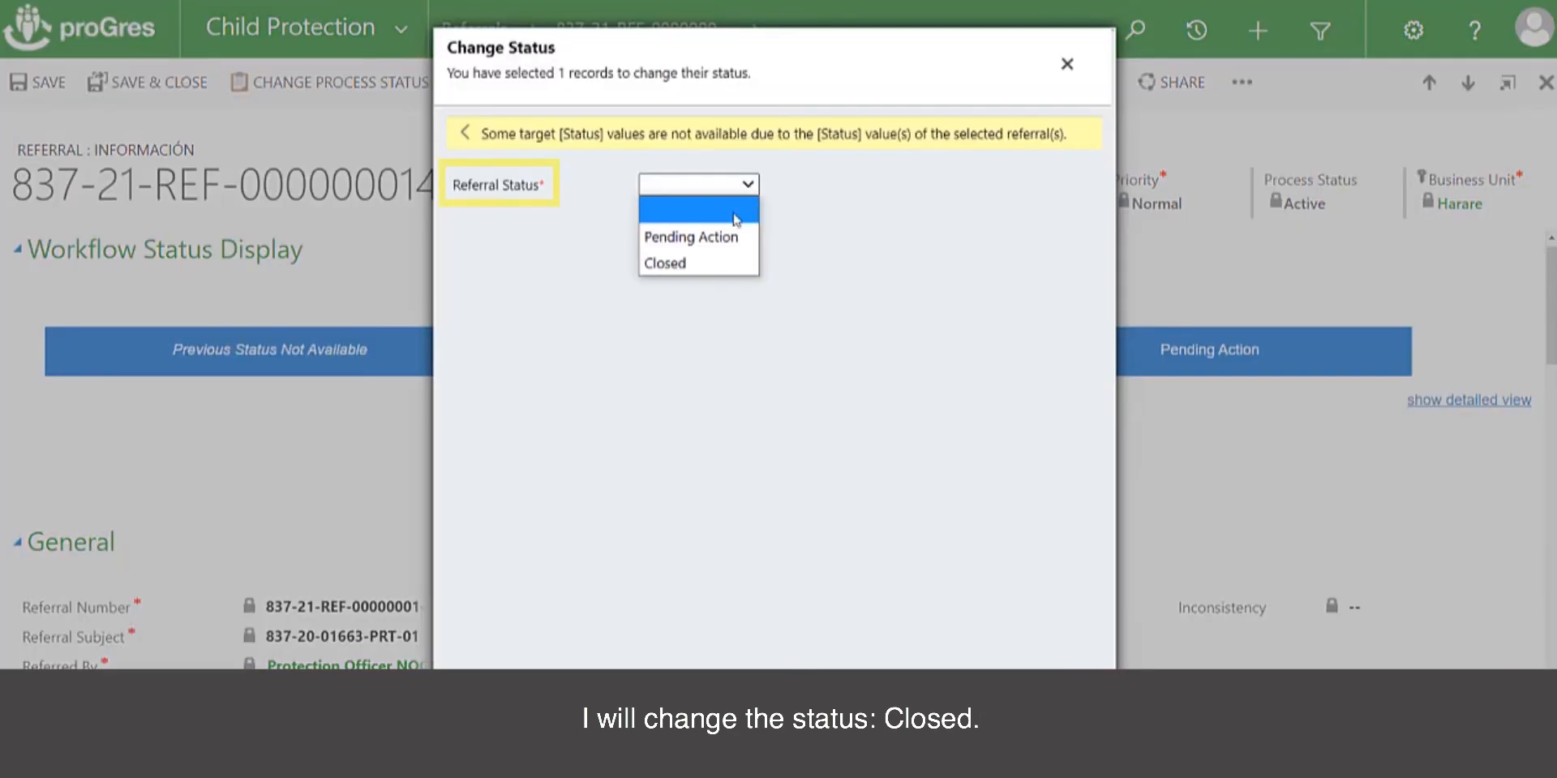
left_click(712, 261)
Add the comment "Individual has disappeared for more than 3 months." and set the referral's closure reason to Withdrawn by Sender
left_click(678, 261)
type("Individual has disappeared for more than 3 months.")
left_click(709, 398)
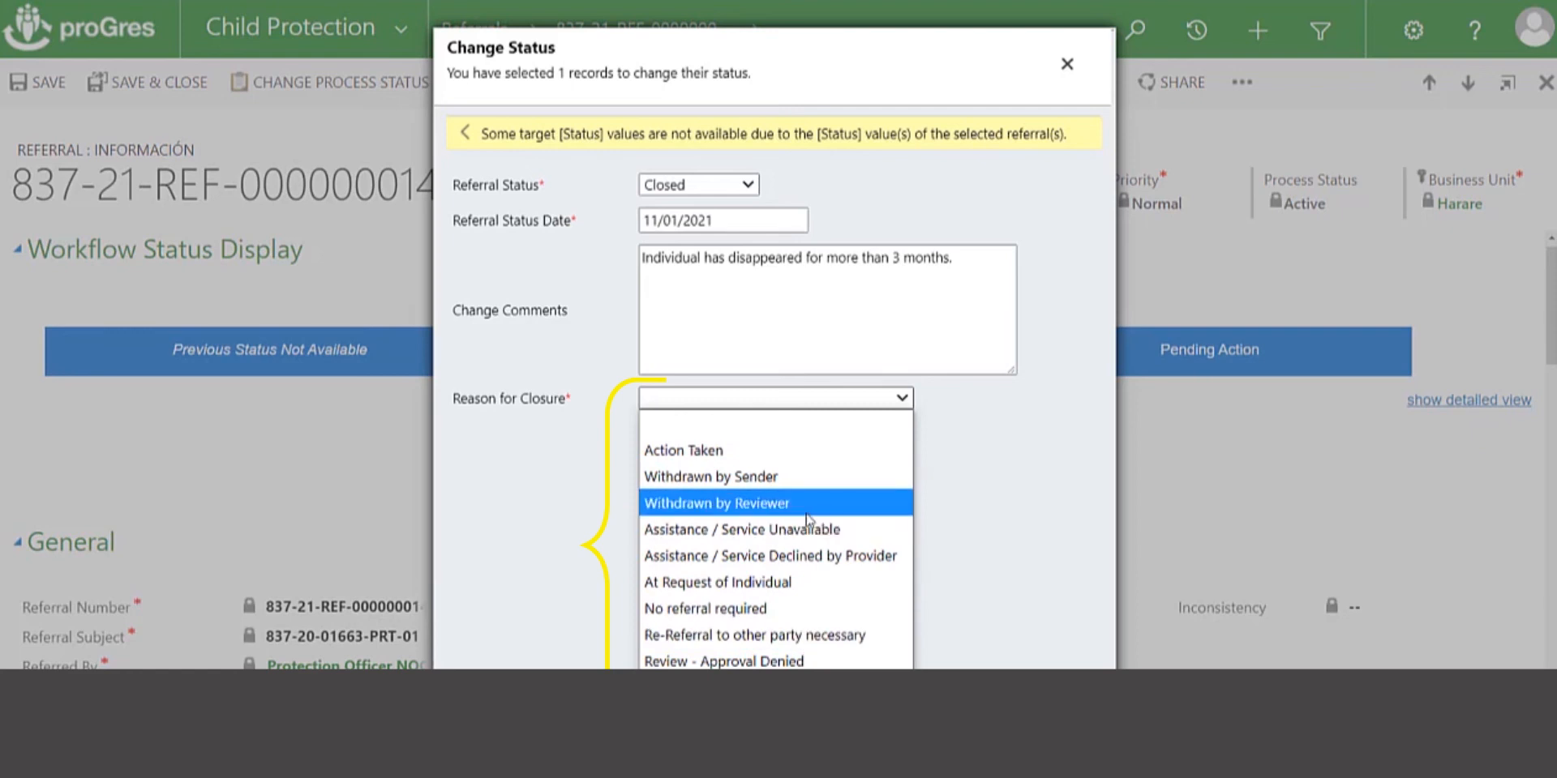
left_click(788, 477)
key("Tab")
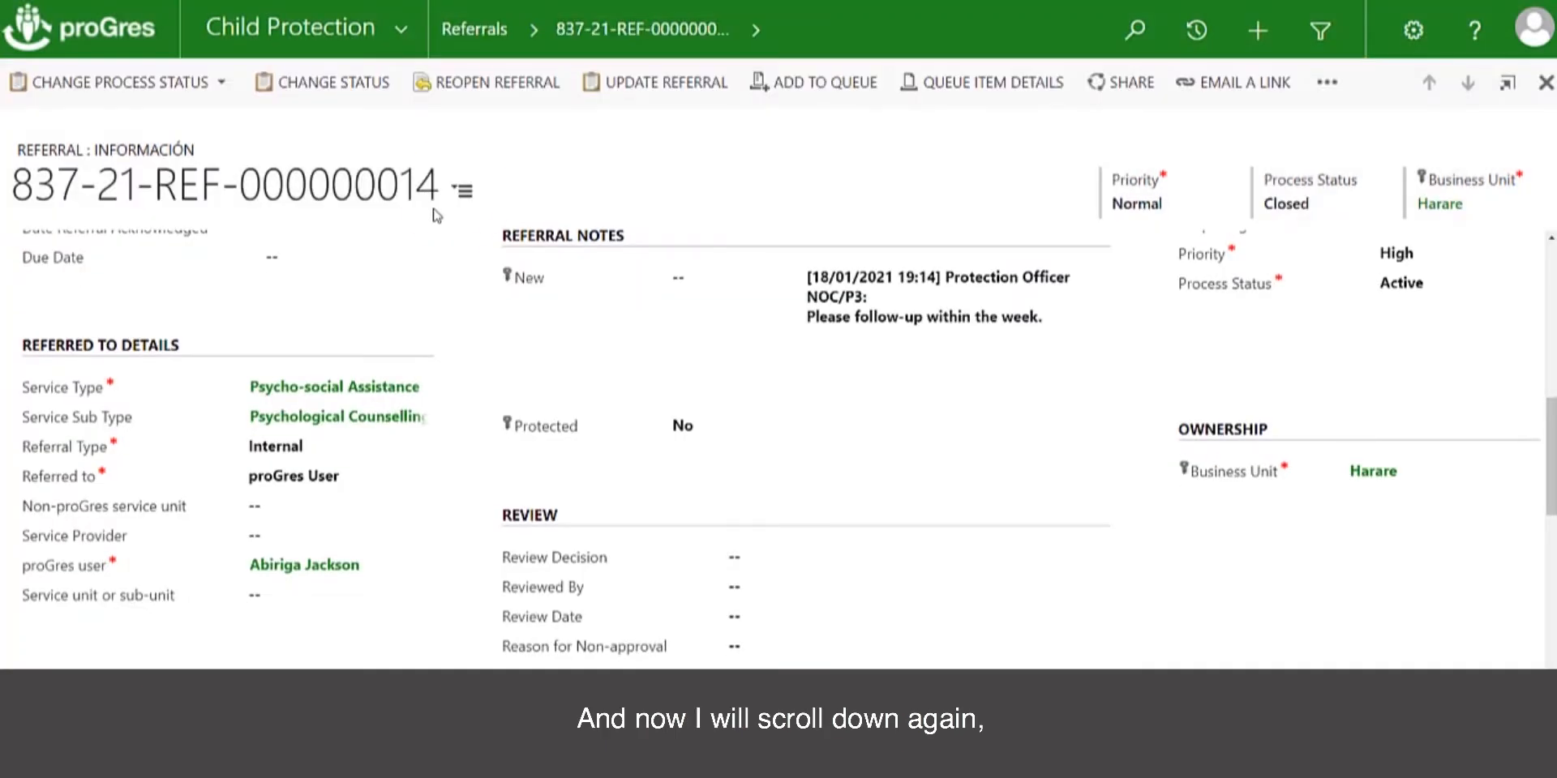
Return to the child protection case and close its pending Education referral the same way
left_click(460, 195)
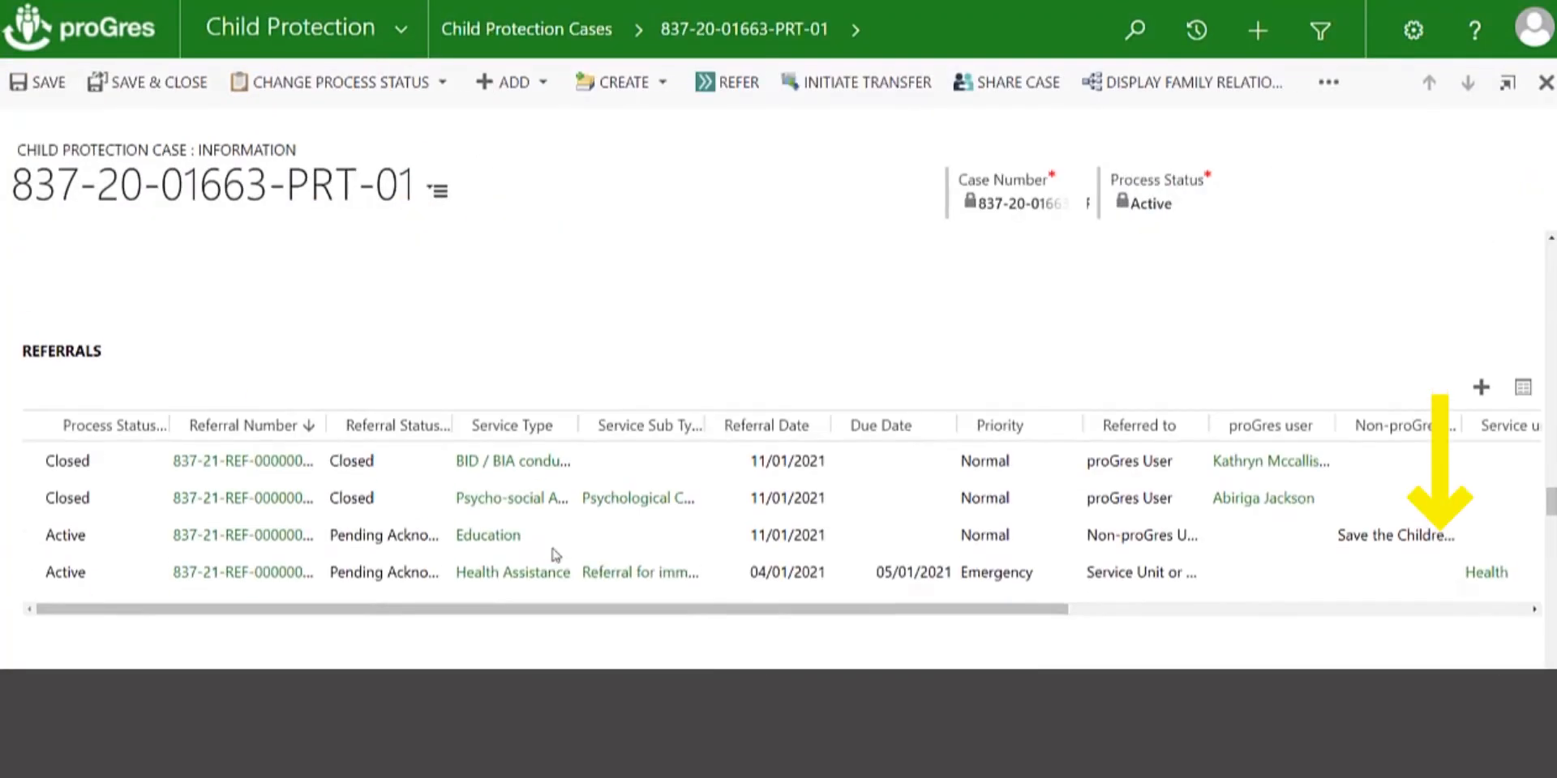
scroll(555, 555, "down", 1)
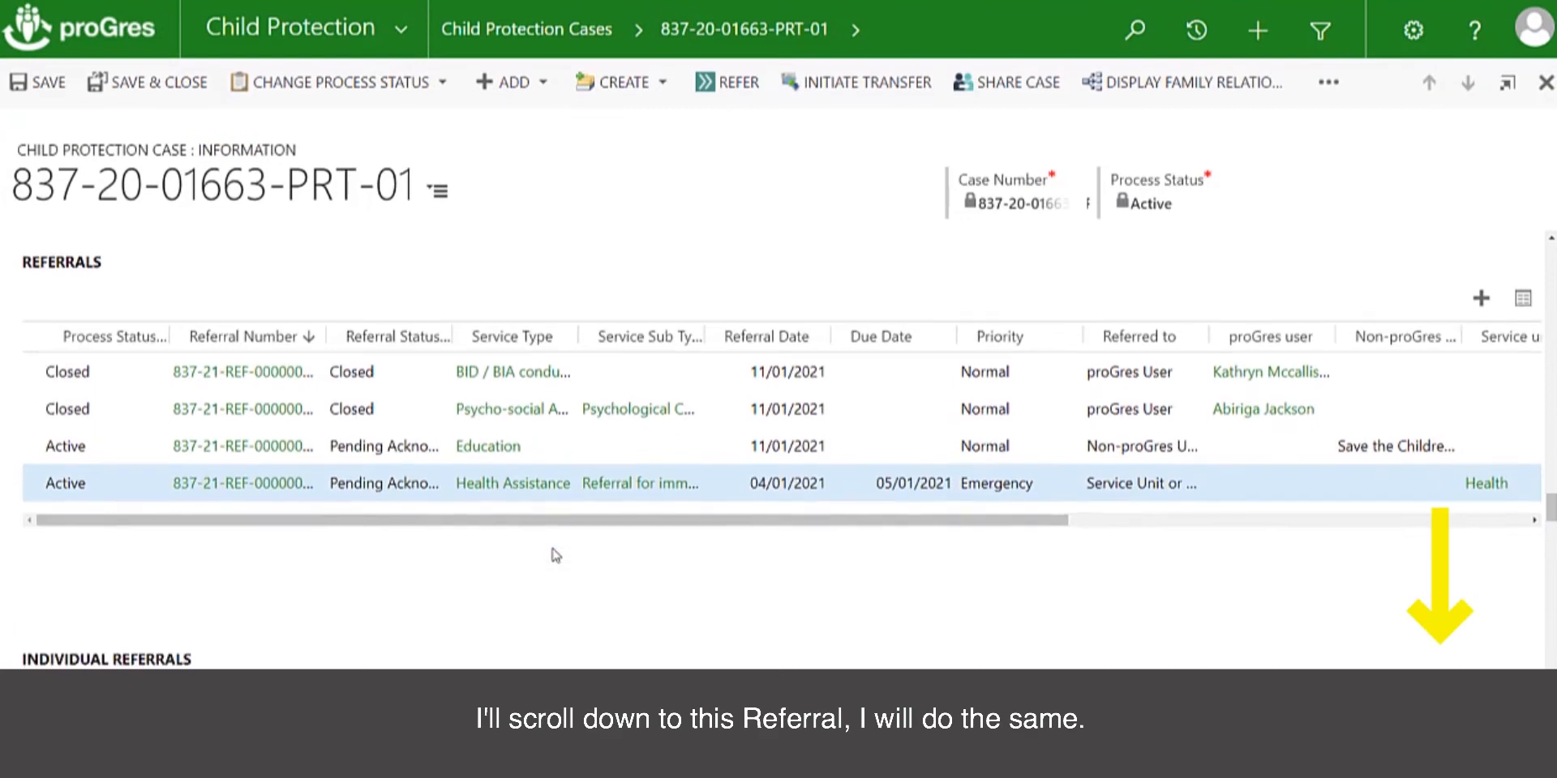
left_click(247, 447)
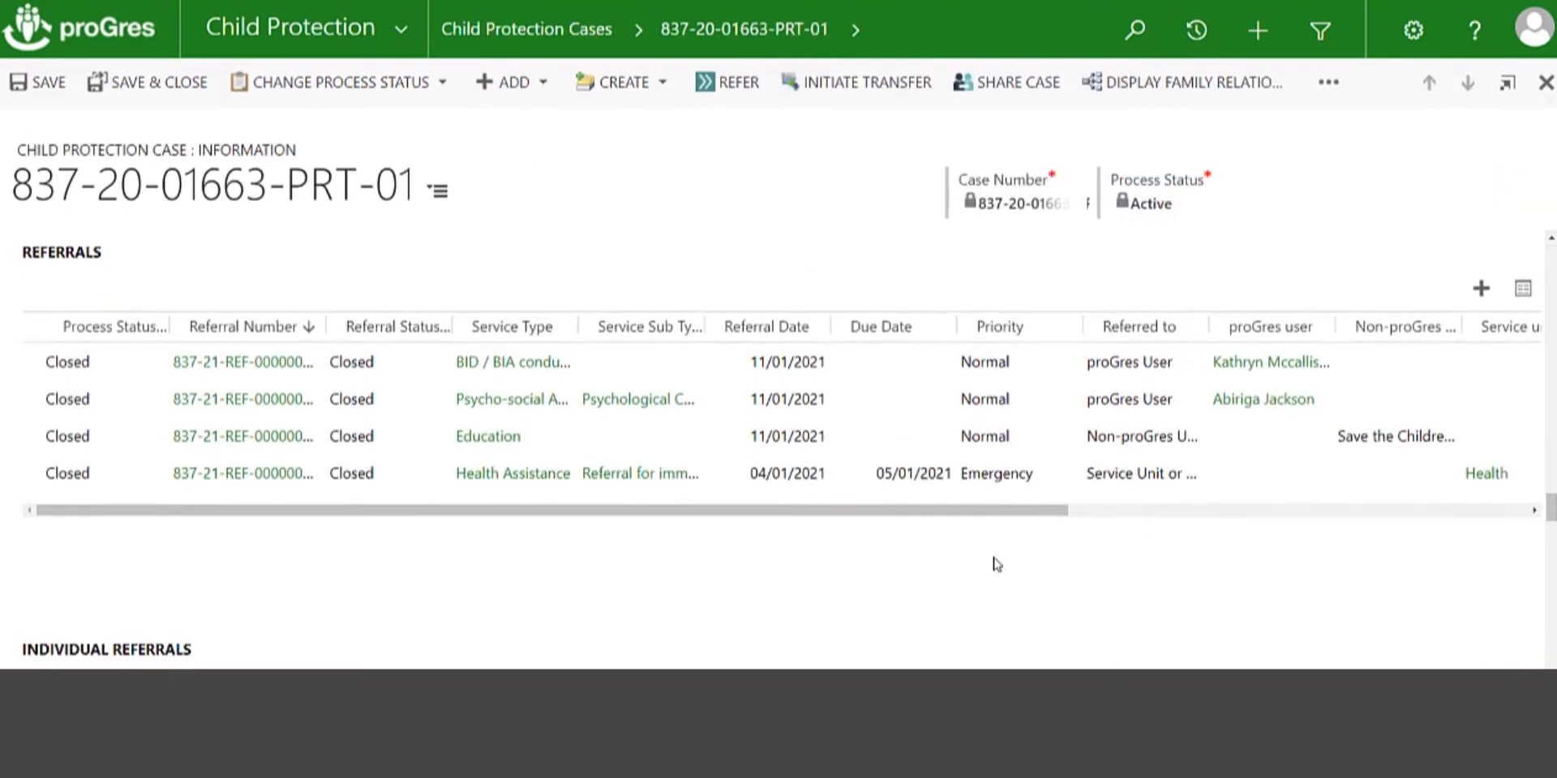
scroll(990, 563, "down", 2)
scroll(990, 562, "up", 2)
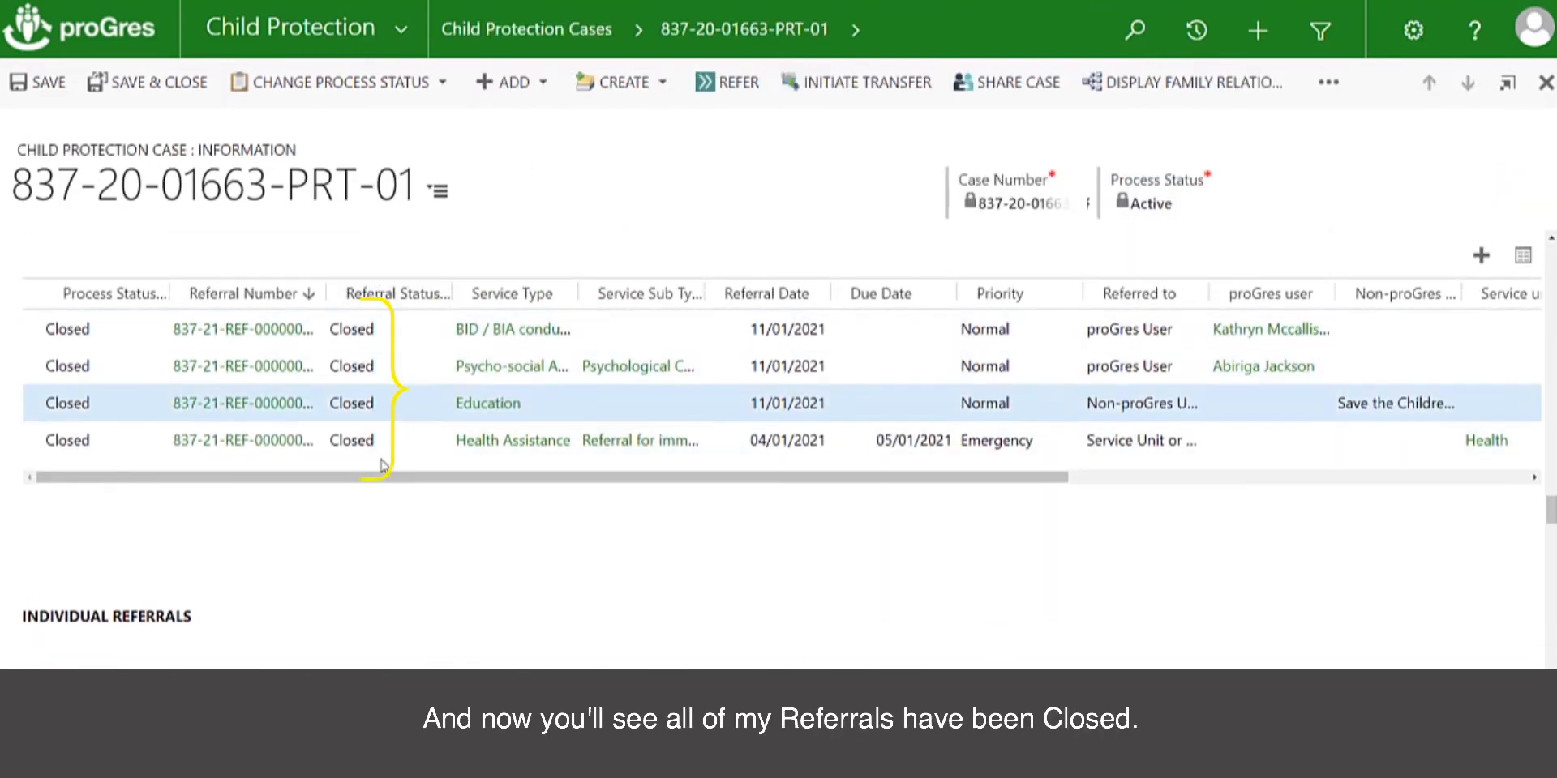
Examine the case's individual referrals, incidents, LP assessments, remaining documentation and action log for pending activities
scroll(381, 511, "down", 2)
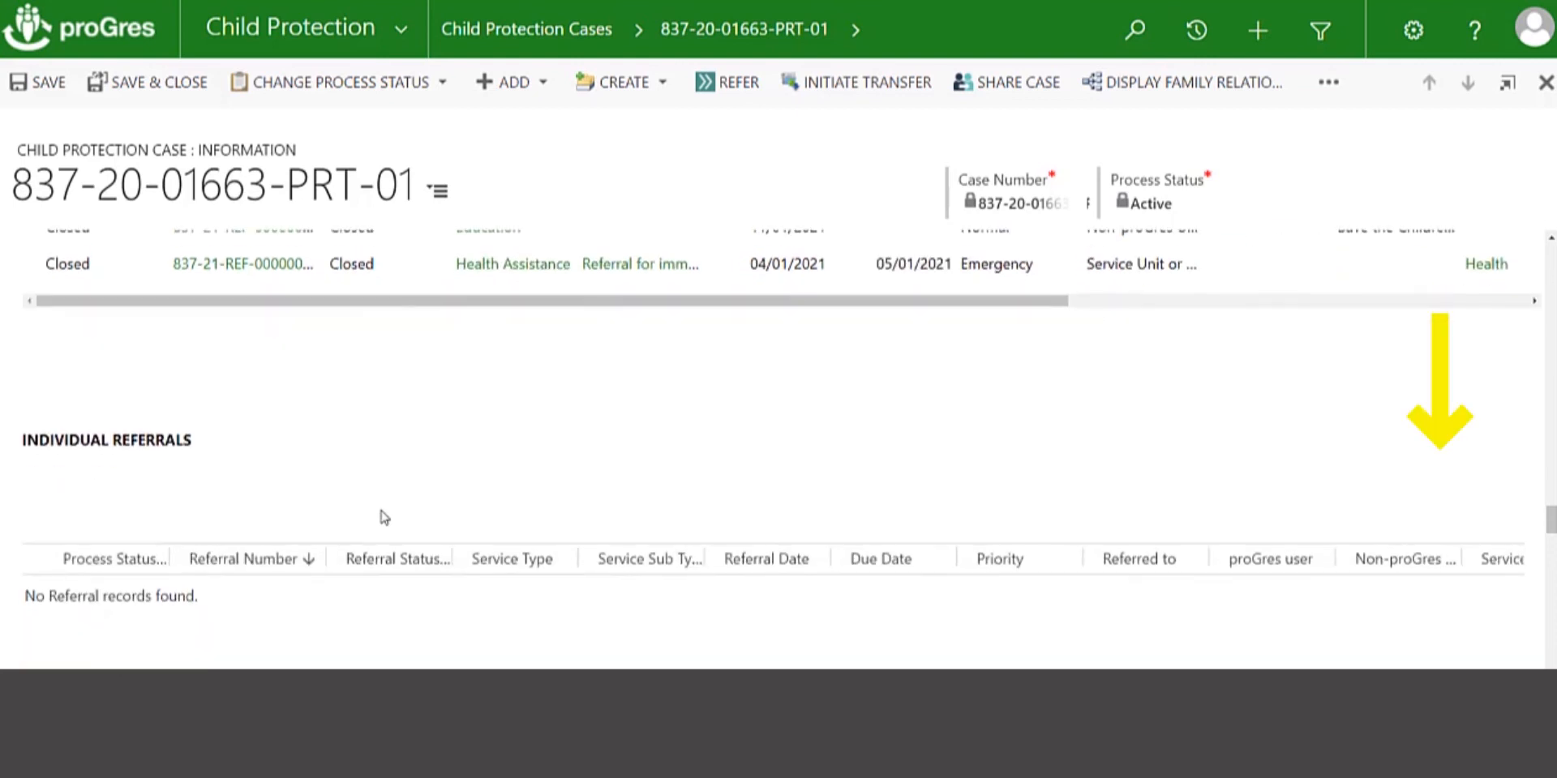
scroll(384, 517, "down", 4)
scroll(384, 516, "up", 3)
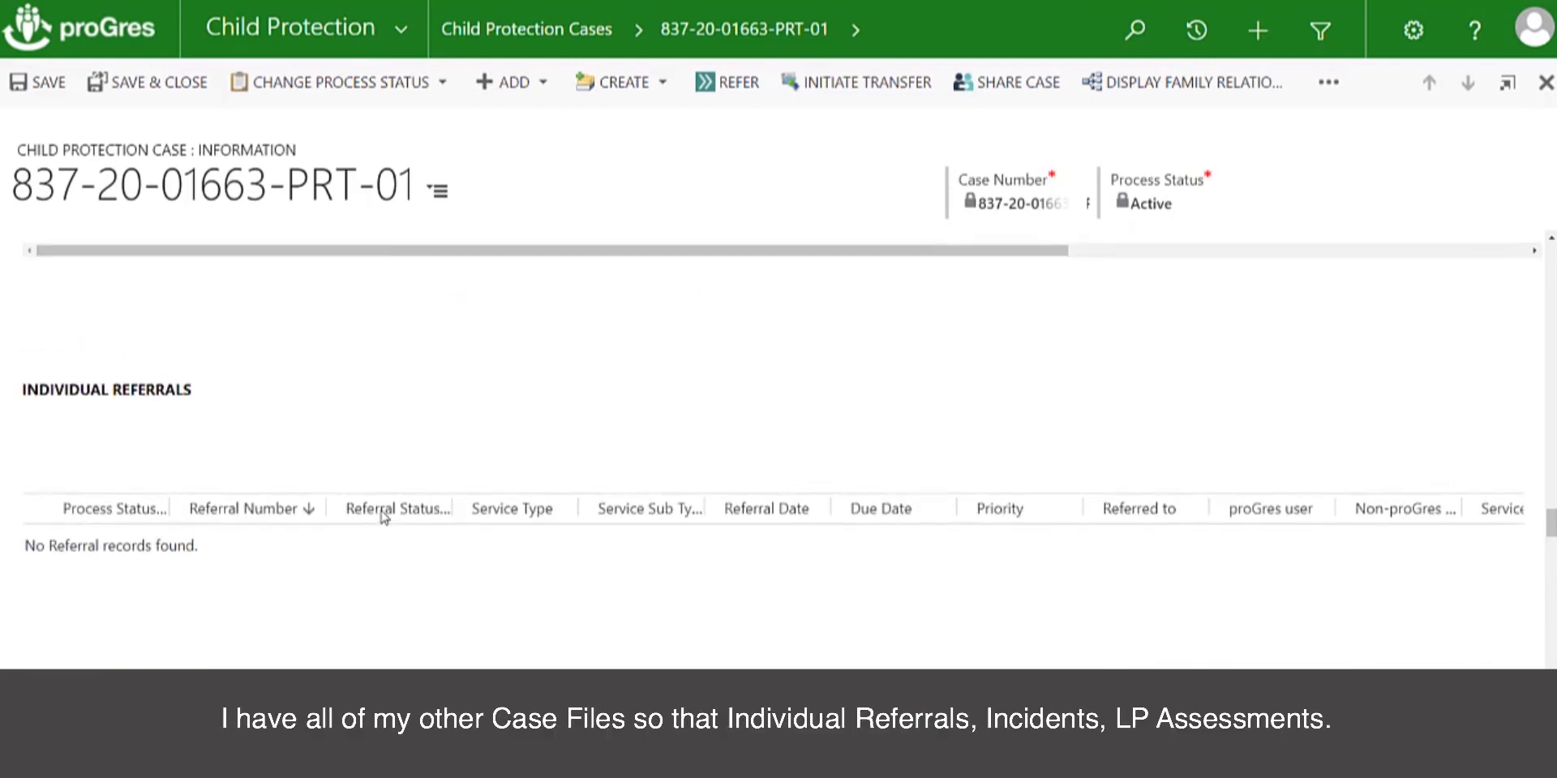
scroll(474, 592, "down", 2)
scroll(474, 592, "down", 3)
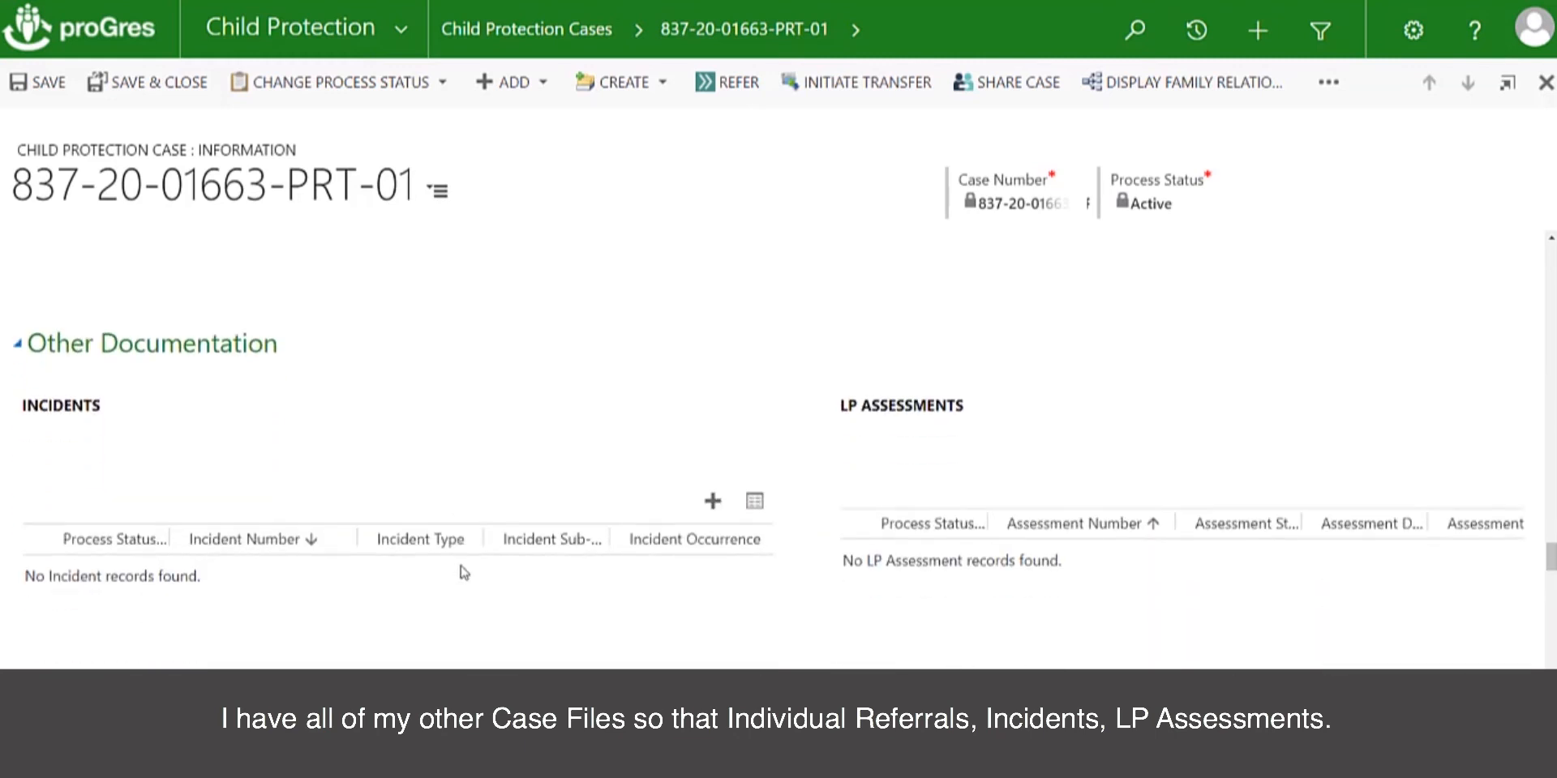
scroll(641, 579, "down", 4)
scroll(644, 581, "down", 5)
scroll(644, 581, "down", 6)
scroll(643, 582, "down", 5)
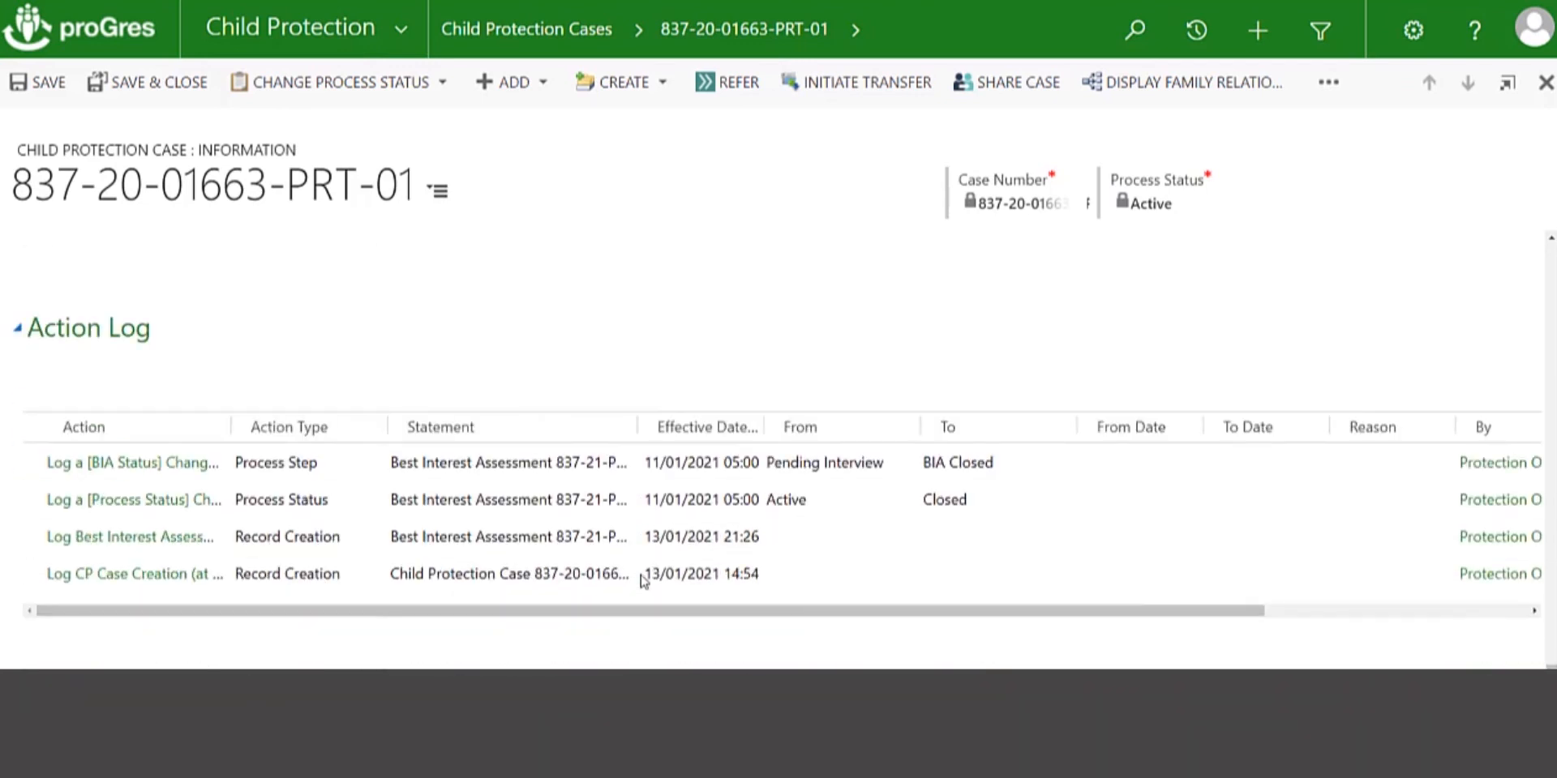
Start closing the child protection case with process status date 11/01/2021 and change reason Not Reachable
scroll(643, 581, "up", 5)
scroll(644, 581, "up", 10)
scroll(643, 581, "up", 10)
scroll(644, 581, "up", 8)
left_click(444, 84)
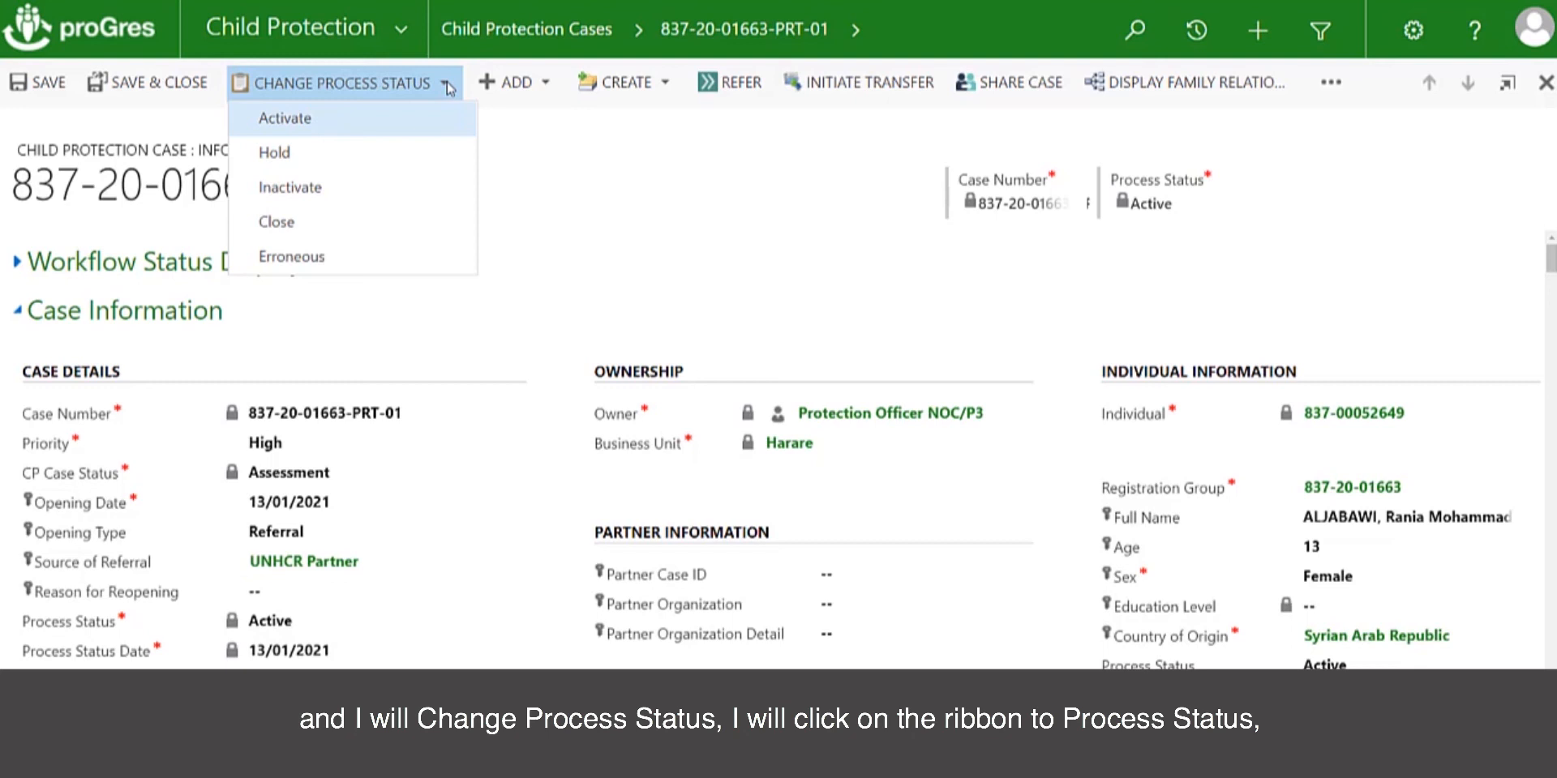
left_click(307, 227)
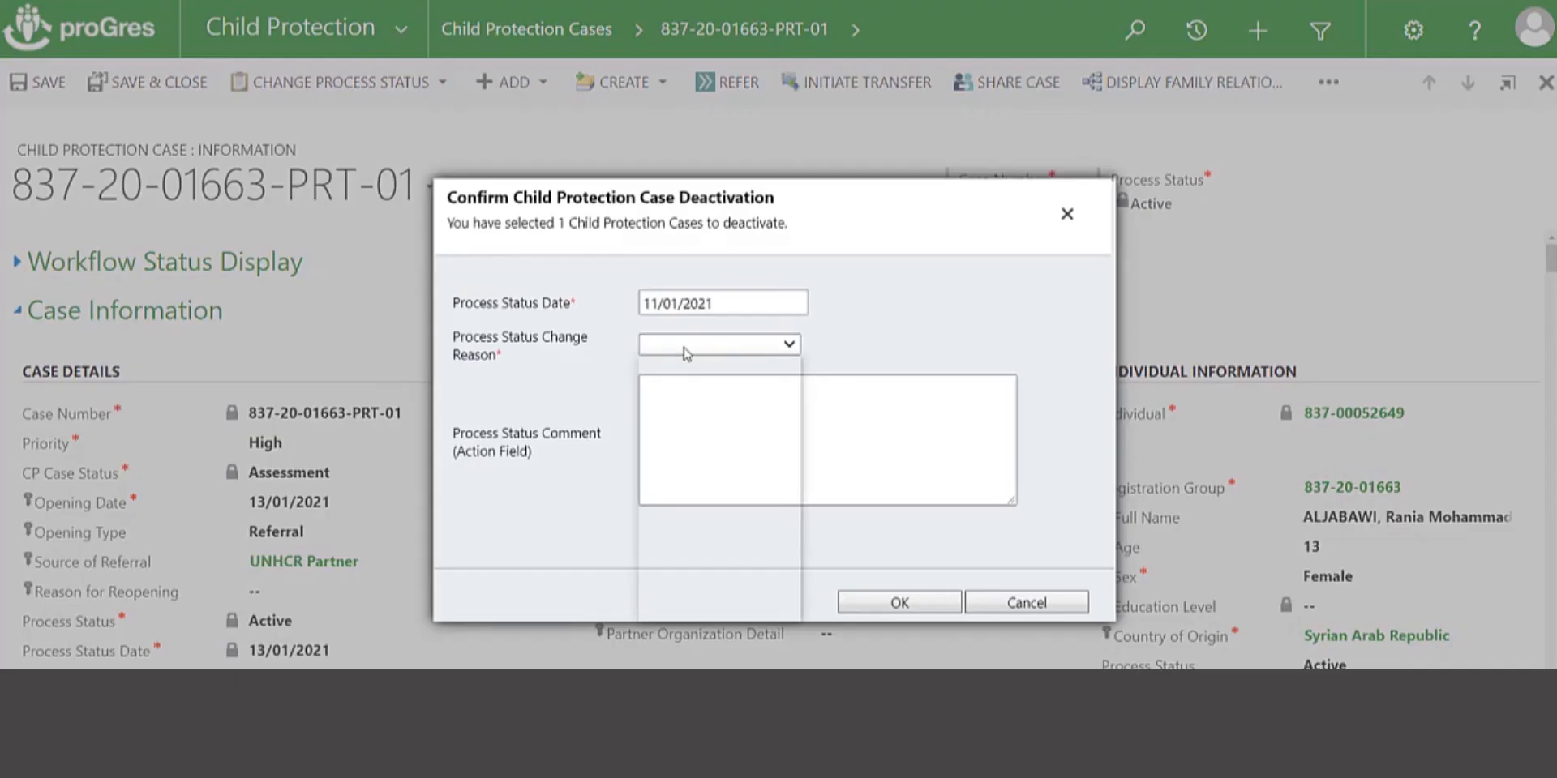
left_click(727, 347)
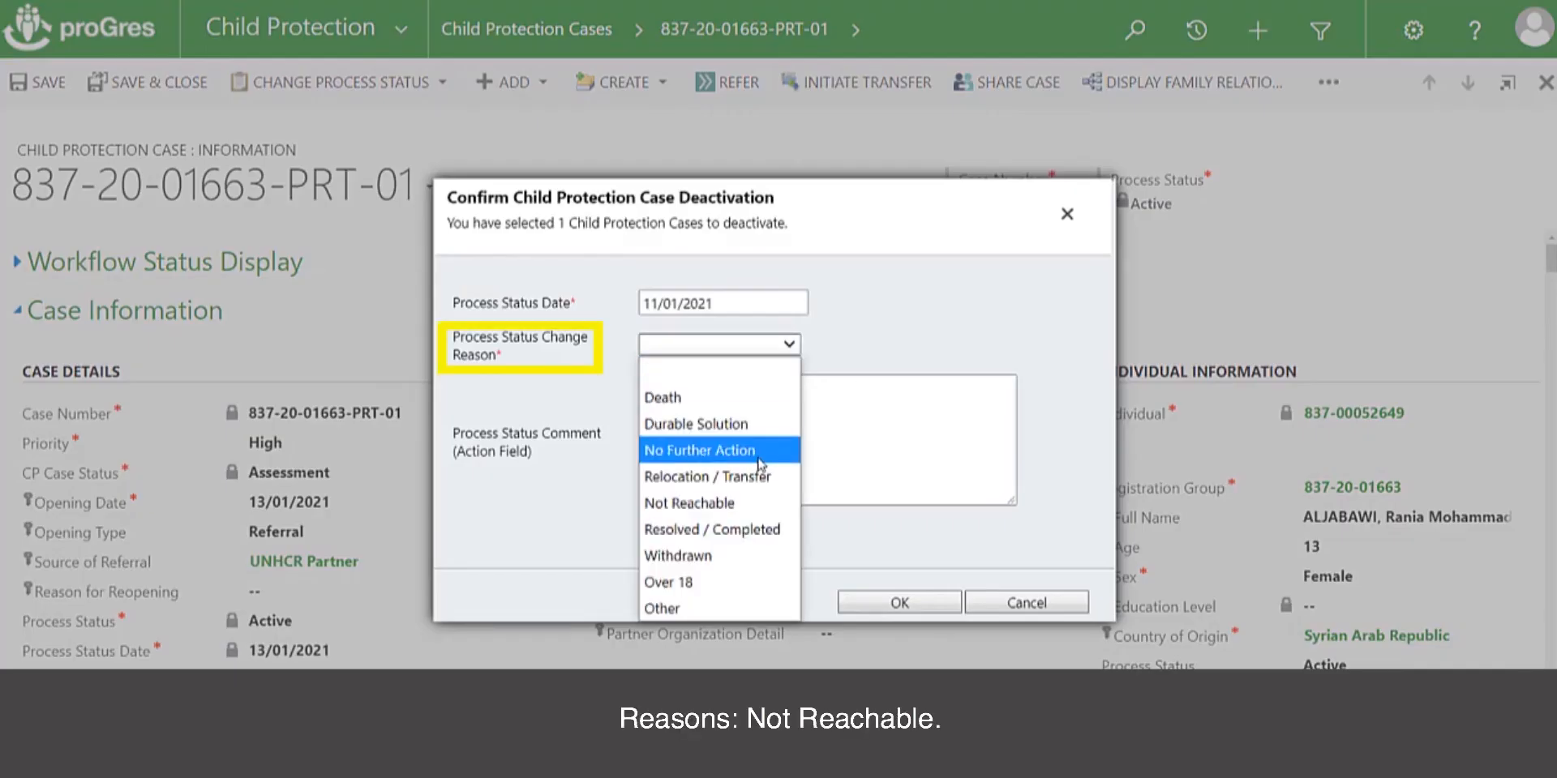
left_click(755, 505)
Enter the process status comment "Individual has disappeared for more than 3 months" and confirm the case deactivation
left_click(712, 420)
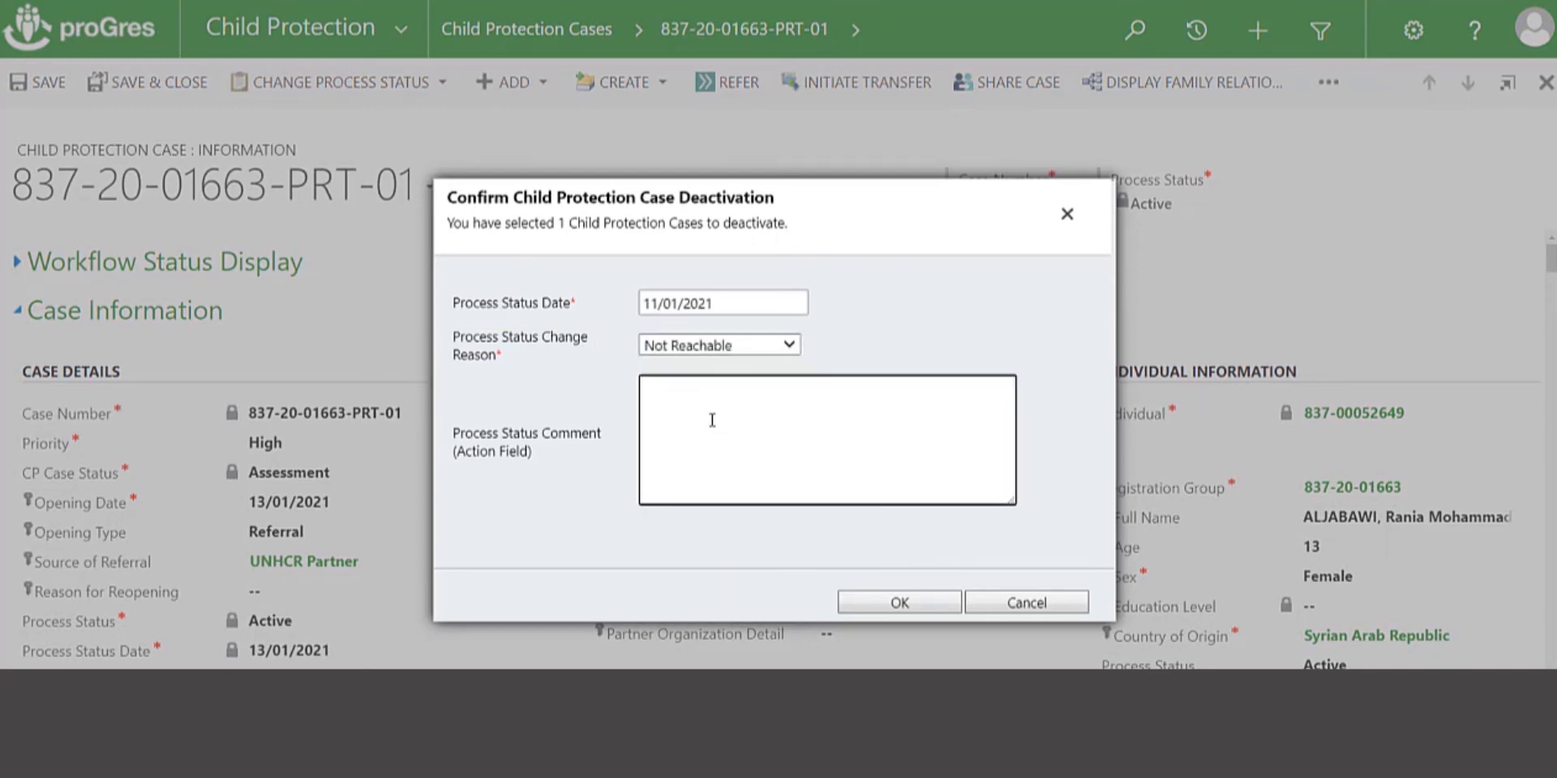
type("Individual has disappeared for more than 3 months!")
left_click(954, 599)
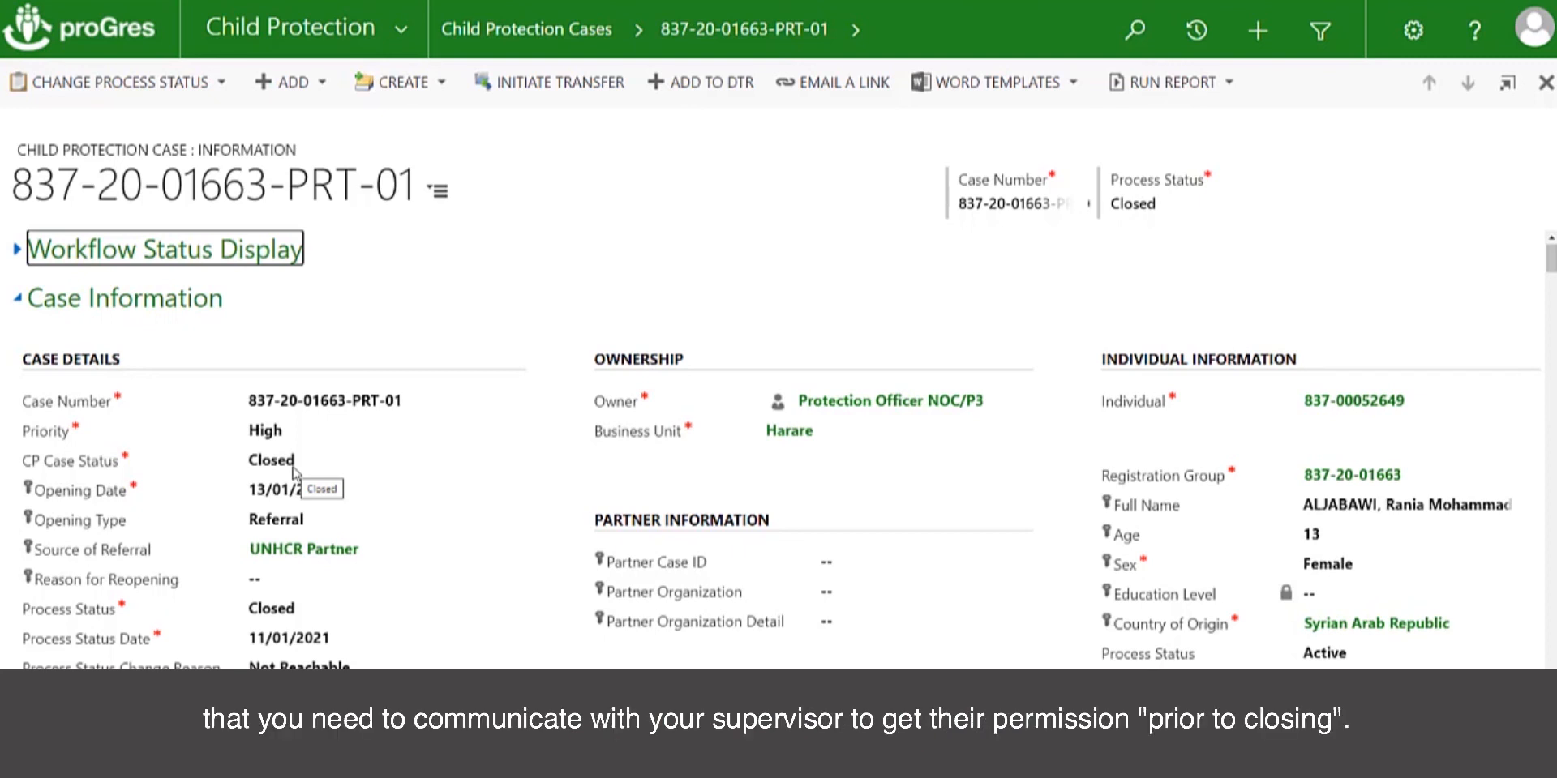
Review the closed case's details, care arrangements, interventions, referrals, linked CP cases and counselling sections
scroll(324, 516, "down", 8)
scroll(324, 516, "down", 8)
scroll(324, 516, "down", 10)
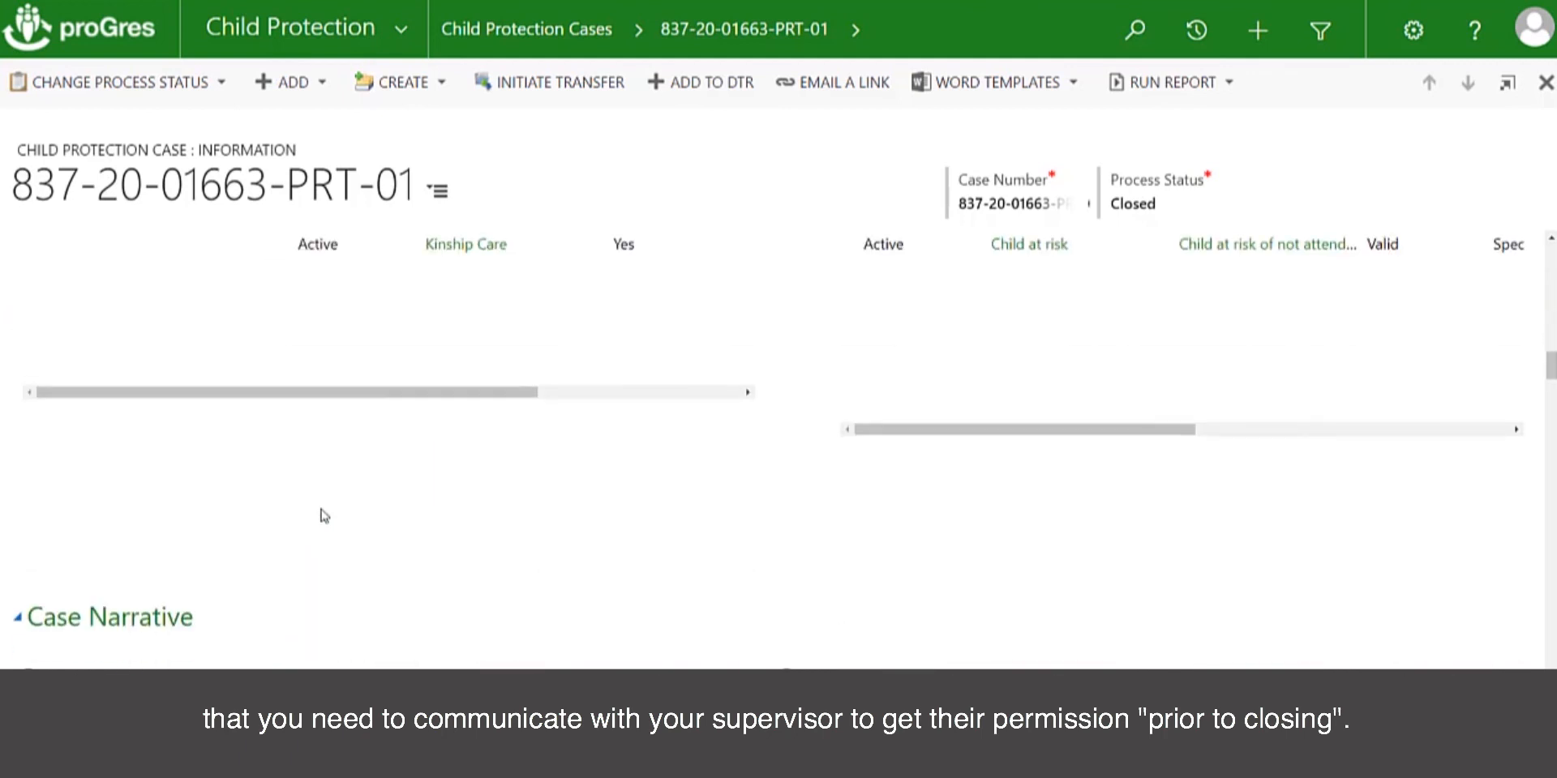
scroll(324, 516, "down", 10)
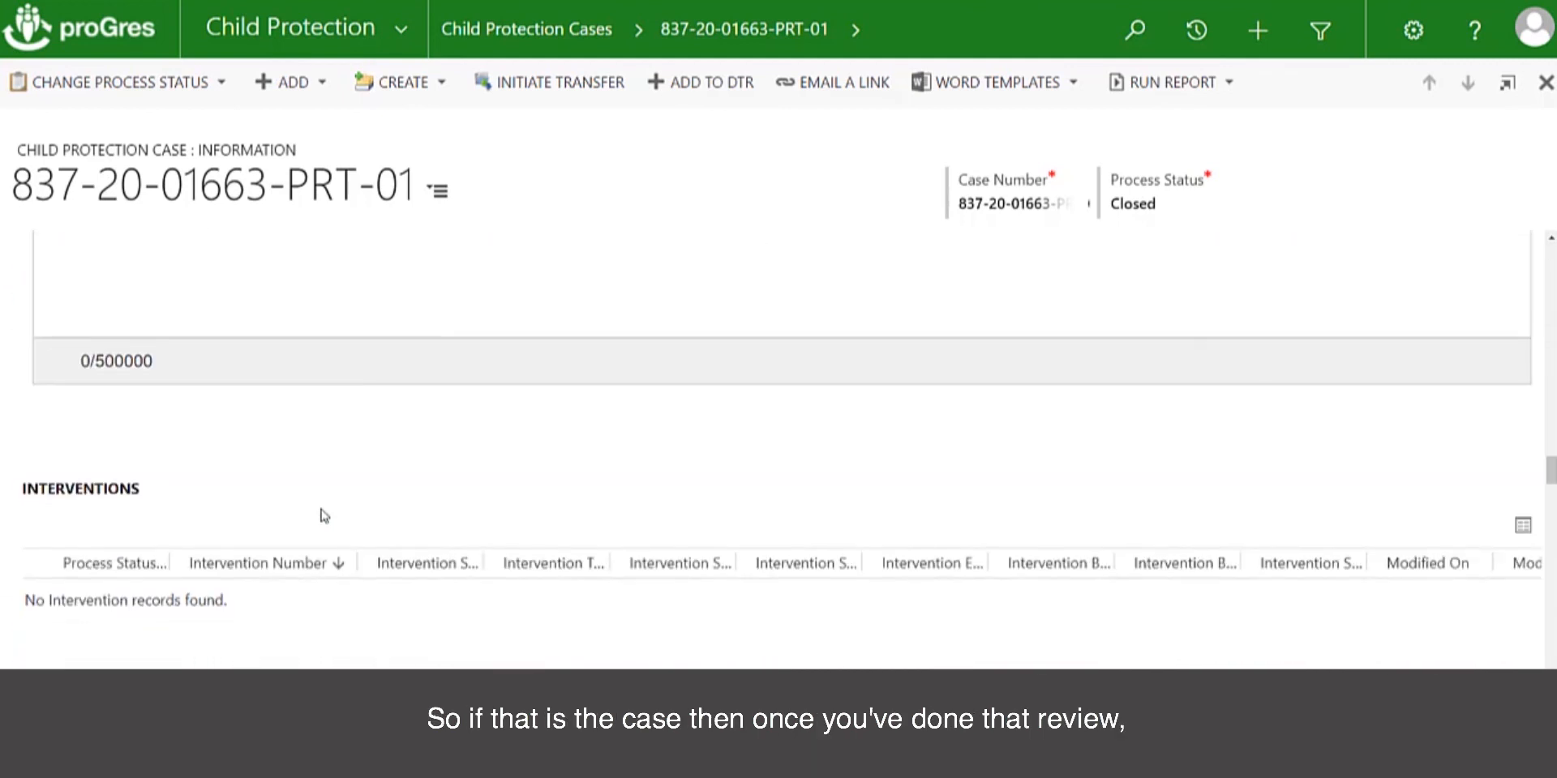
scroll(325, 515, "down", 8)
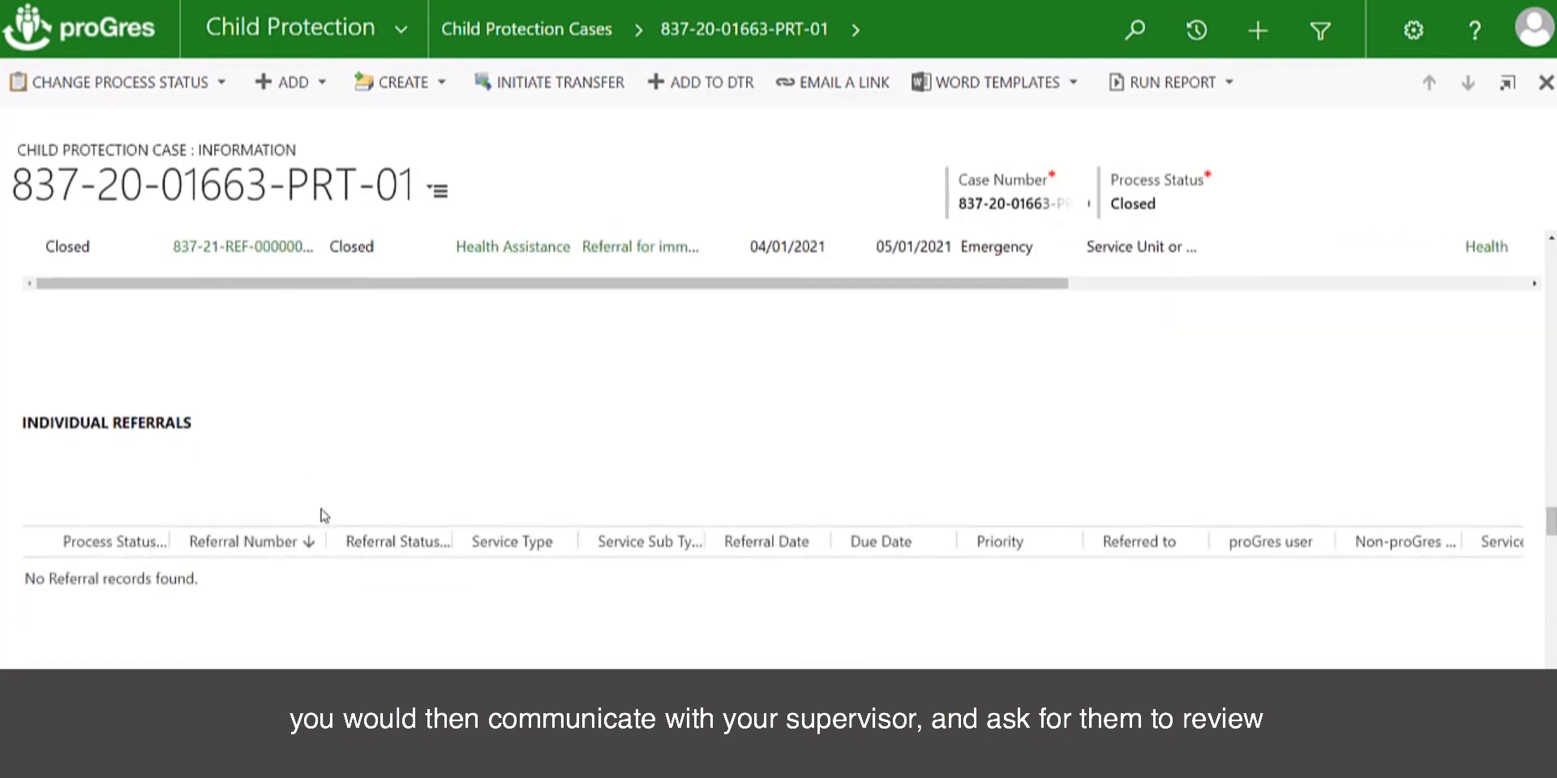
scroll(325, 516, "down", 15)
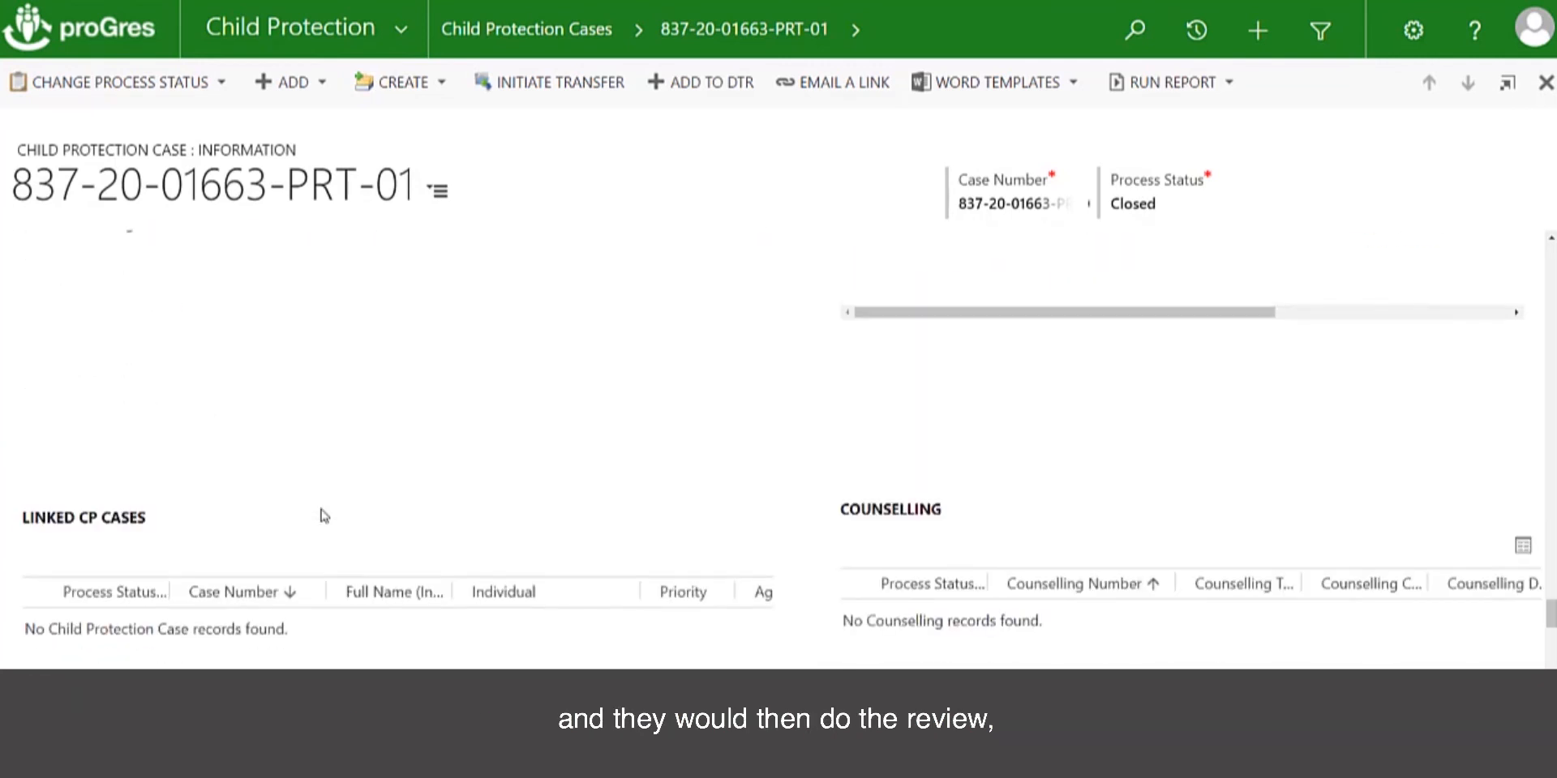
Review the closed case's remaining sections, including Documents, Any Other Information and Action Plan
scroll(325, 516, "down", 5)
scroll(324, 515, "down", 10)
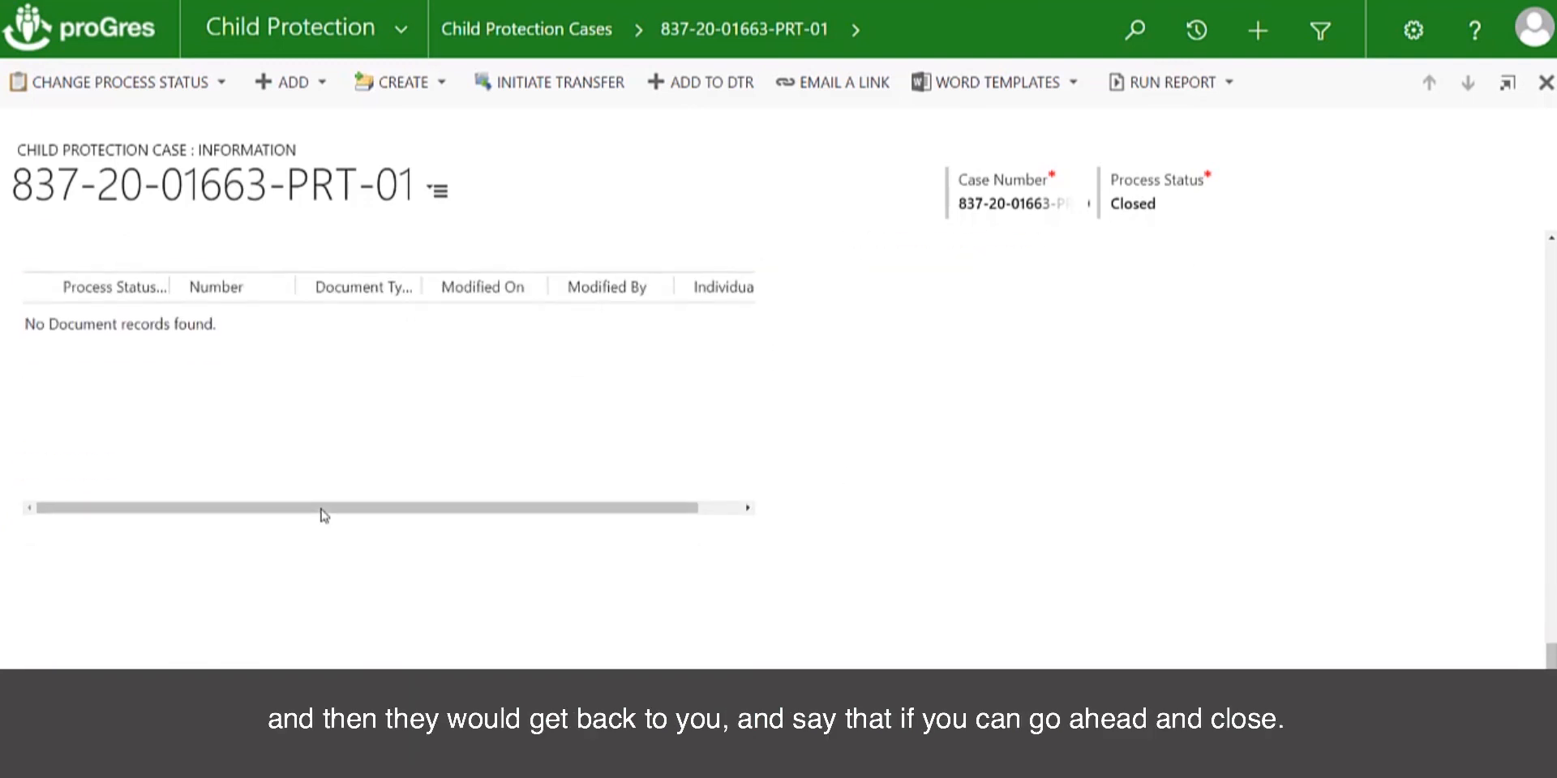
scroll(325, 516, "up", 15)
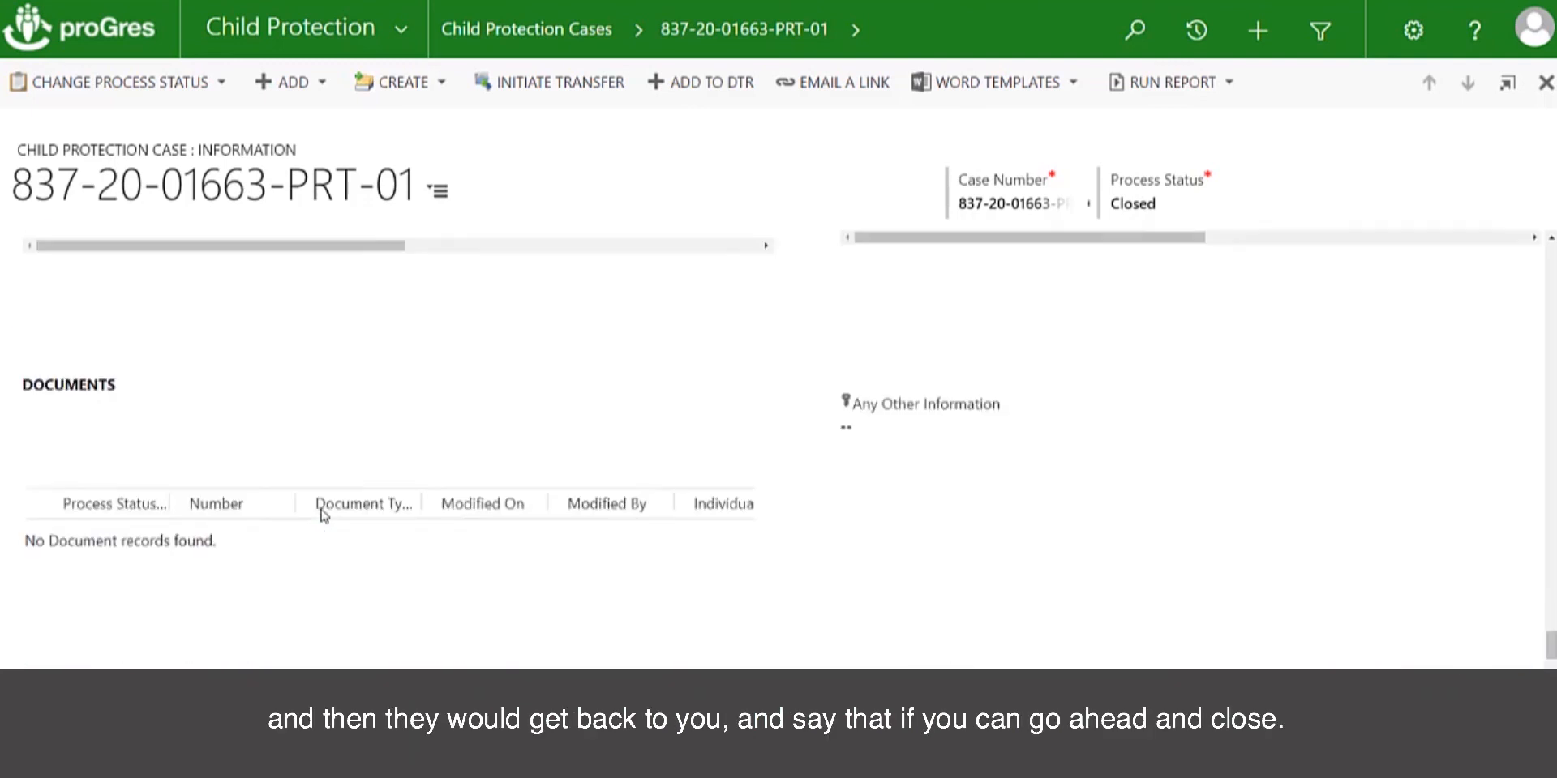
scroll(324, 515, "up", 3)
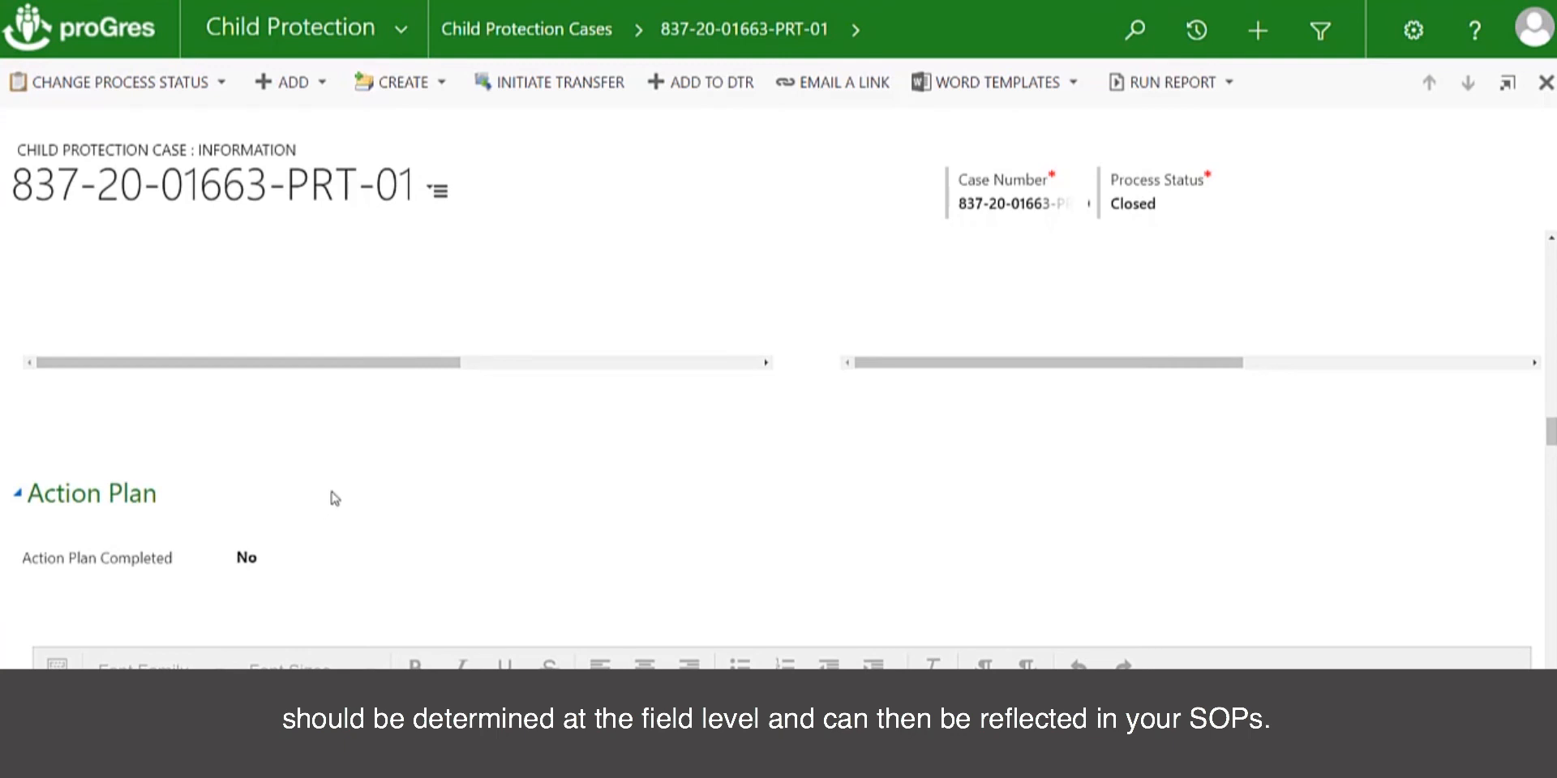
Reopen the closed child protection case by applying the Activate process status change
scroll(333, 497, "up", 10)
scroll(333, 497, "up", 6)
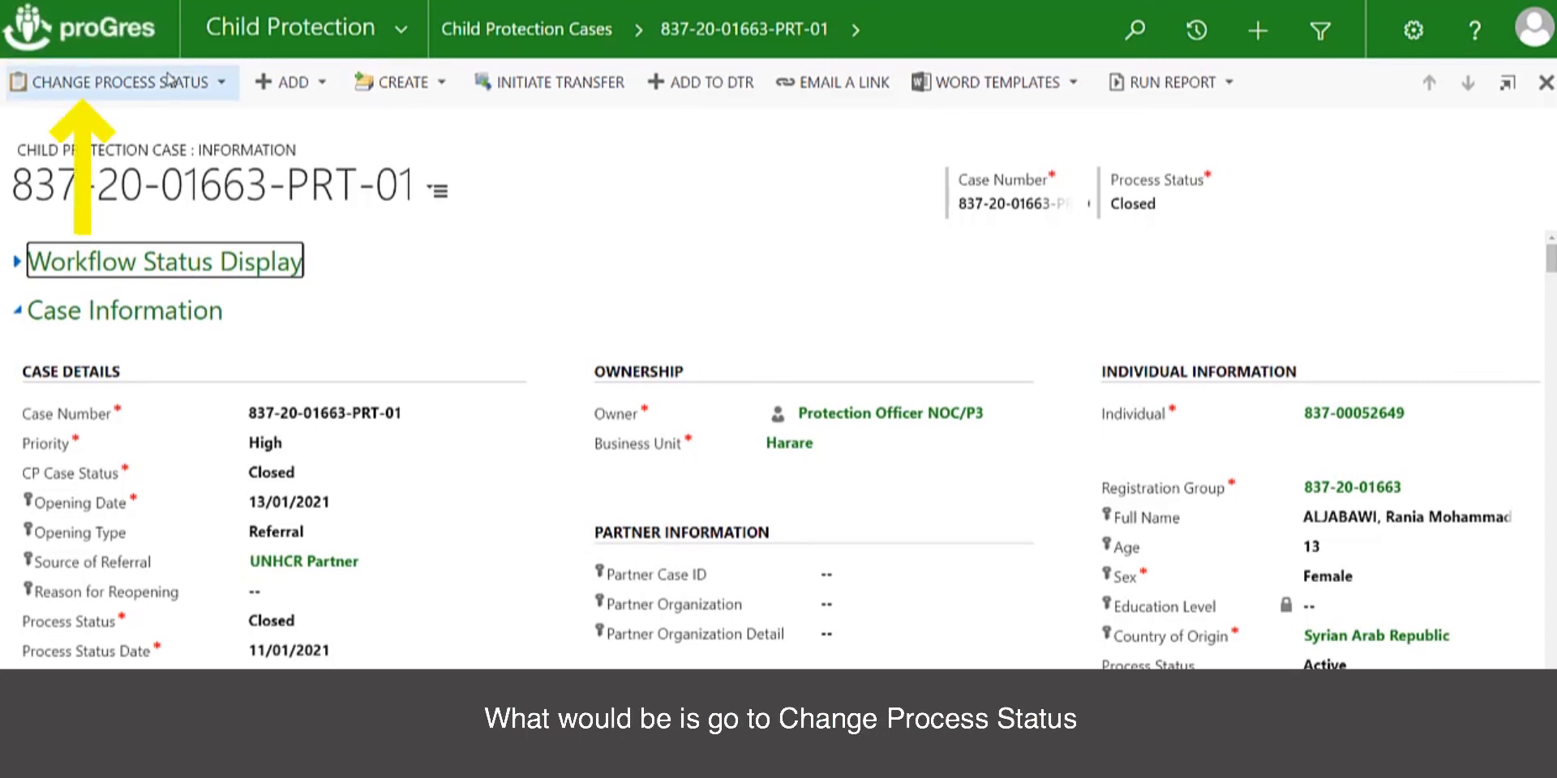
left_click(218, 87)
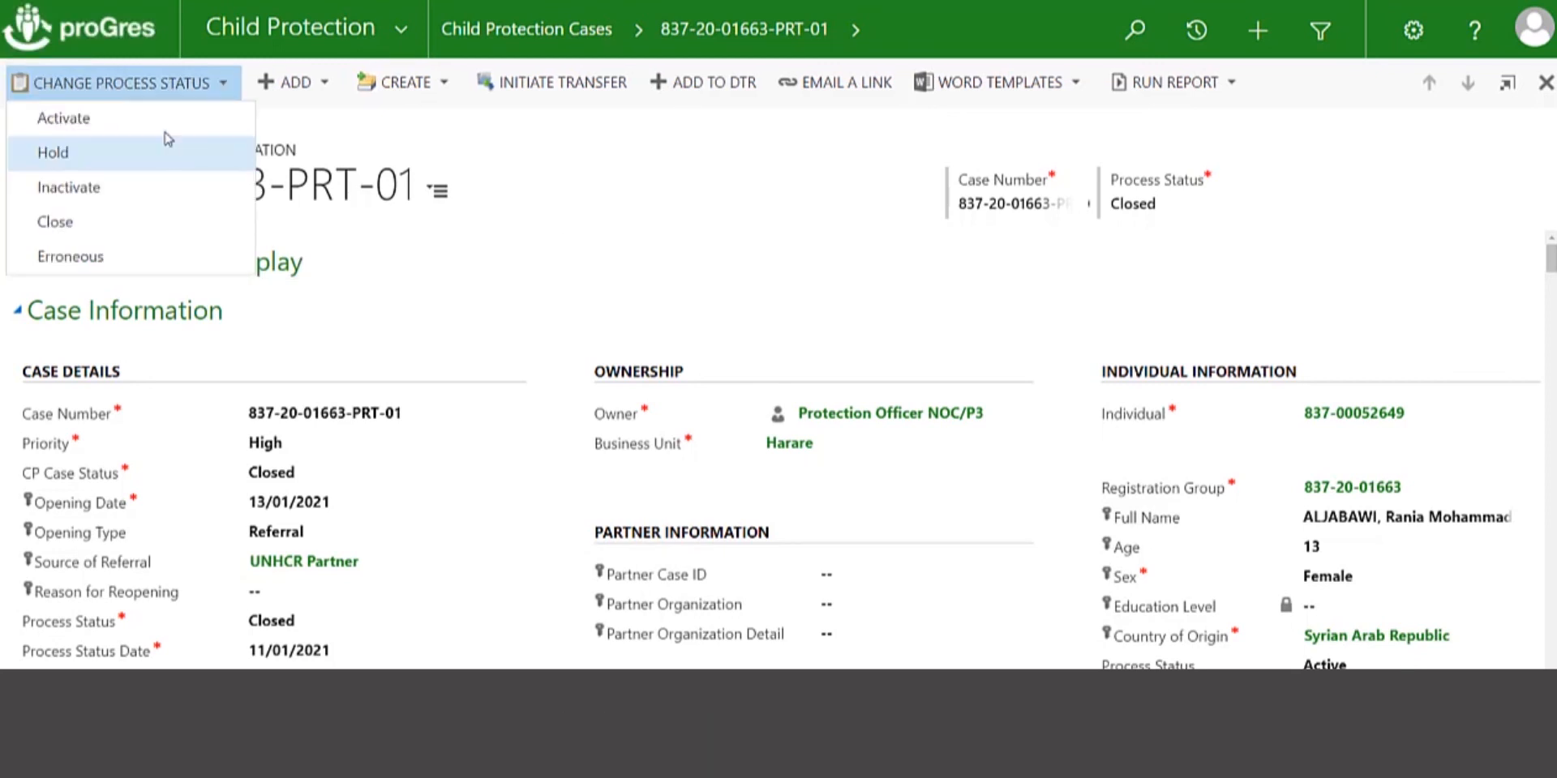
left_click(159, 130)
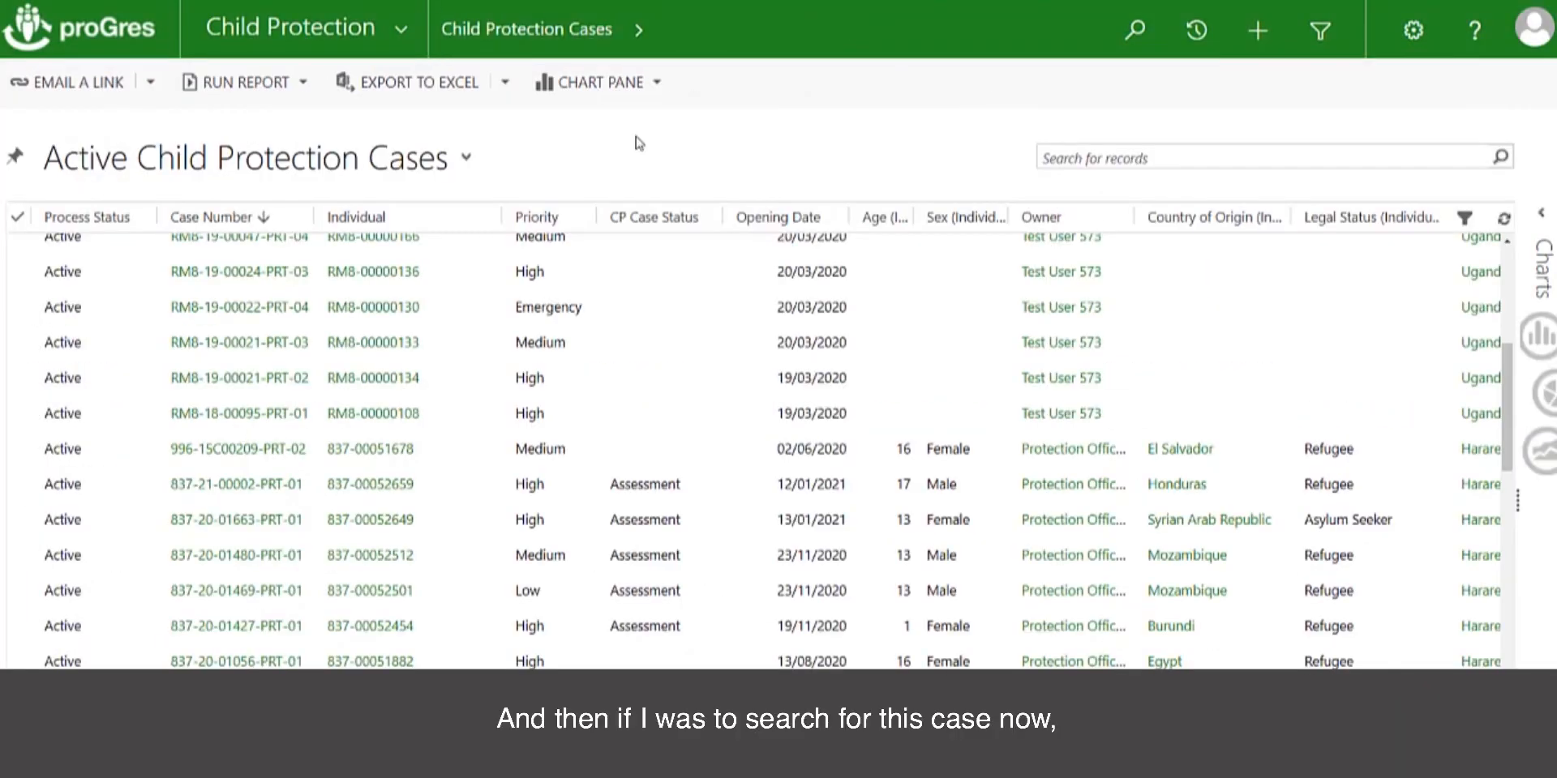
Search the active child protection cases for the reactivated case by its case number and open its record
scroll(535, 244, "up", 5)
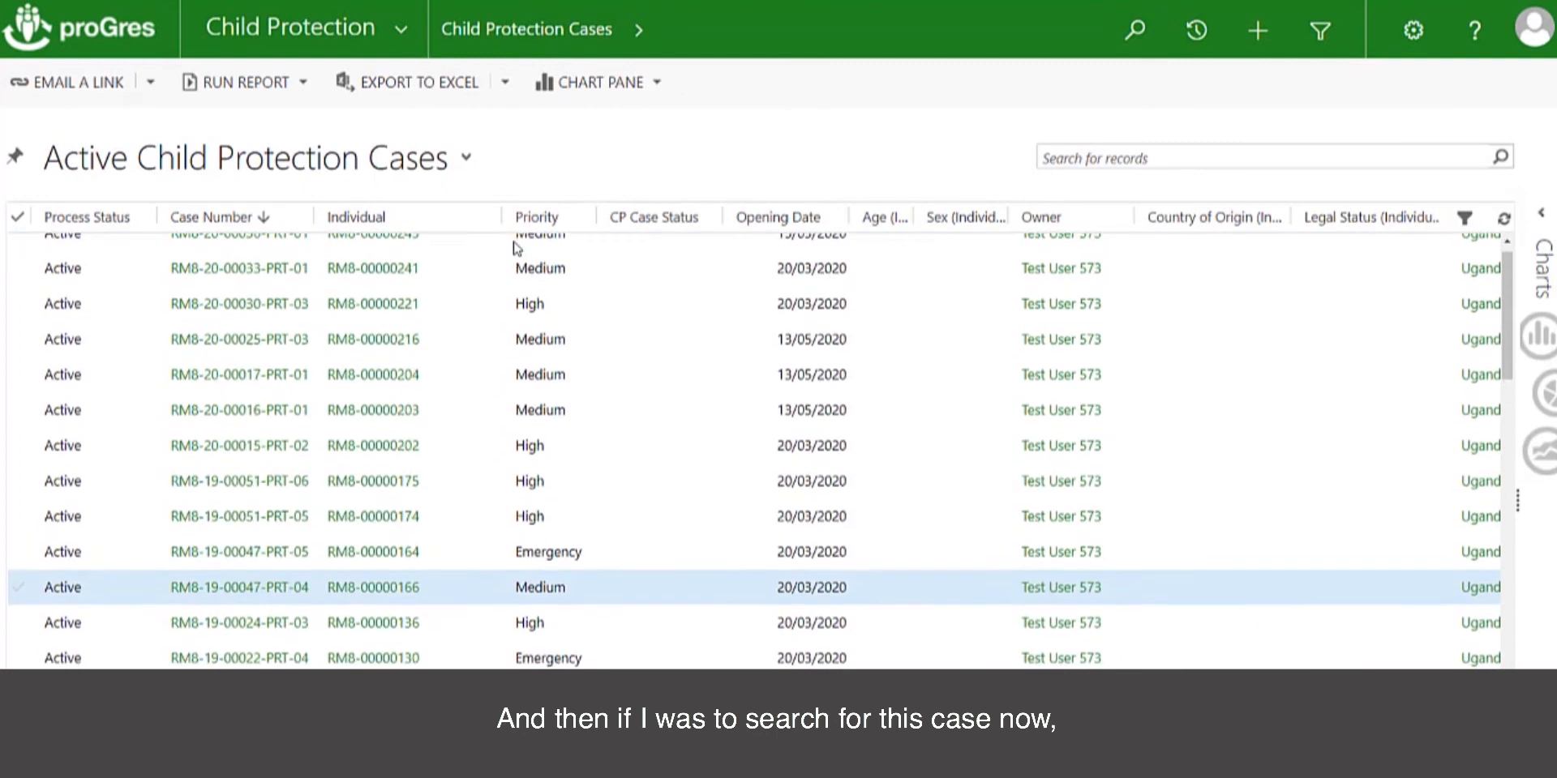
scroll(516, 248, "up", 1)
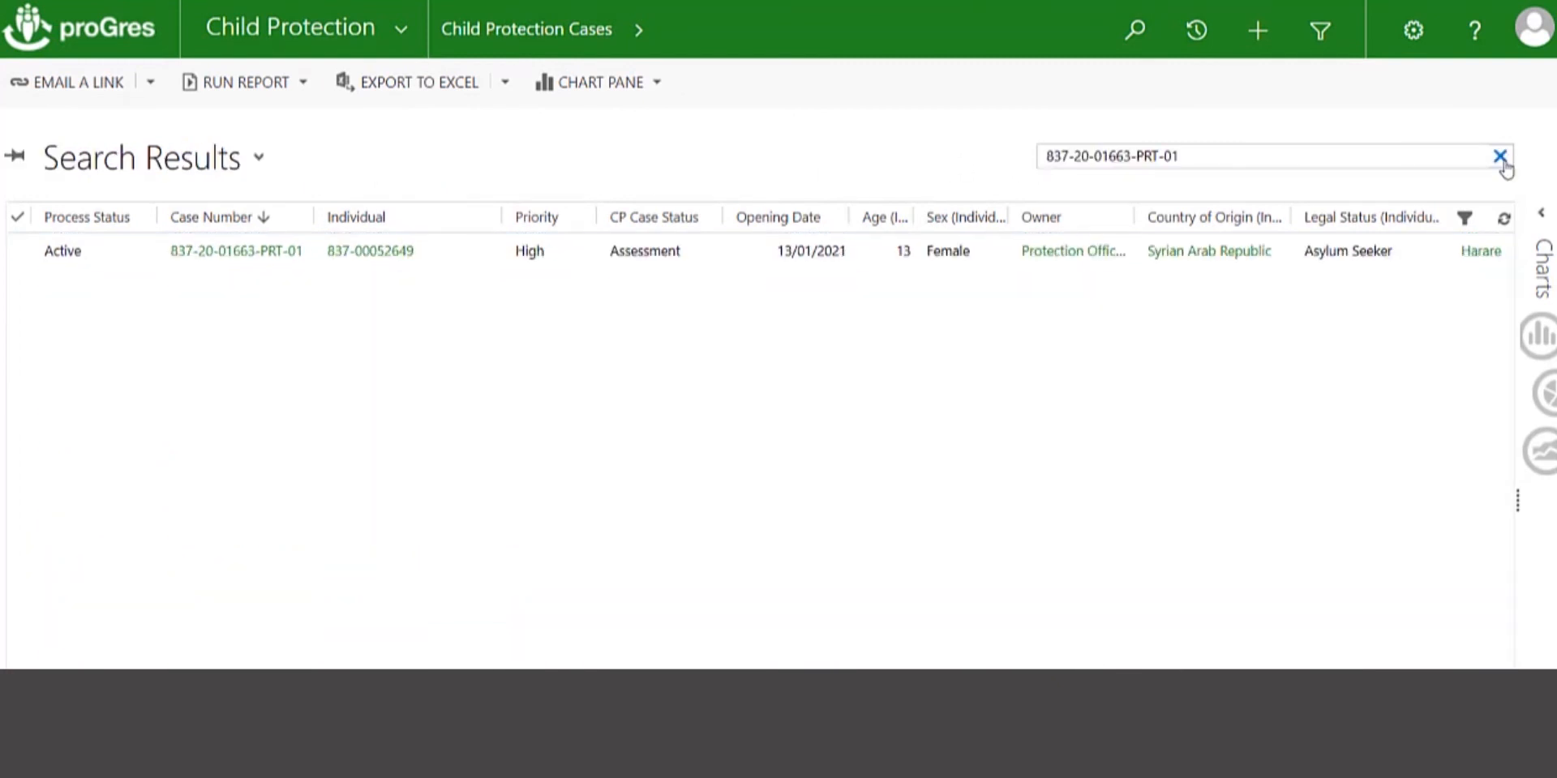
left_click(231, 252)
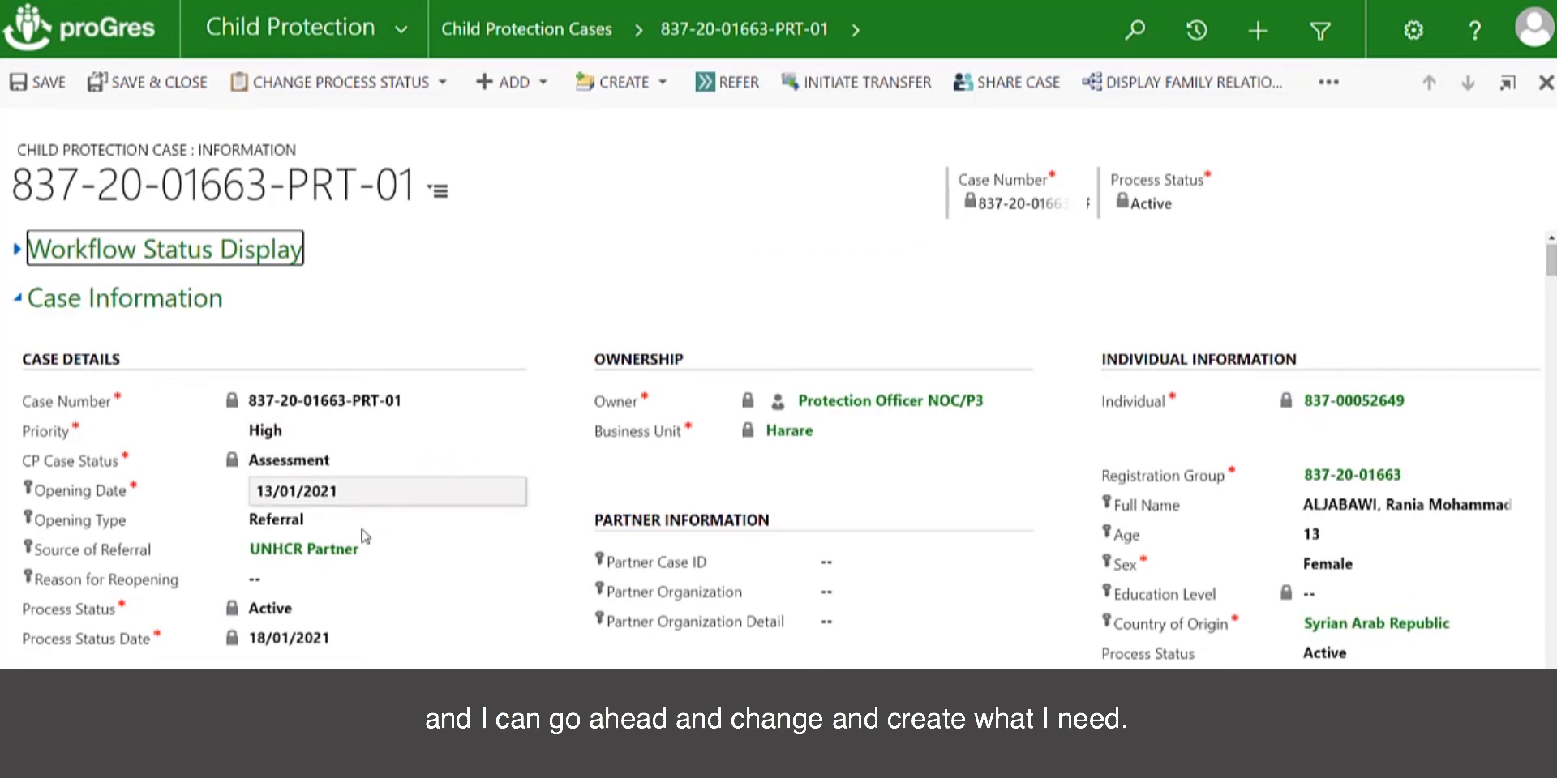
Enter "client reappeared." as the case's Reason for Reopening, then save and close the record
left_click(287, 580)
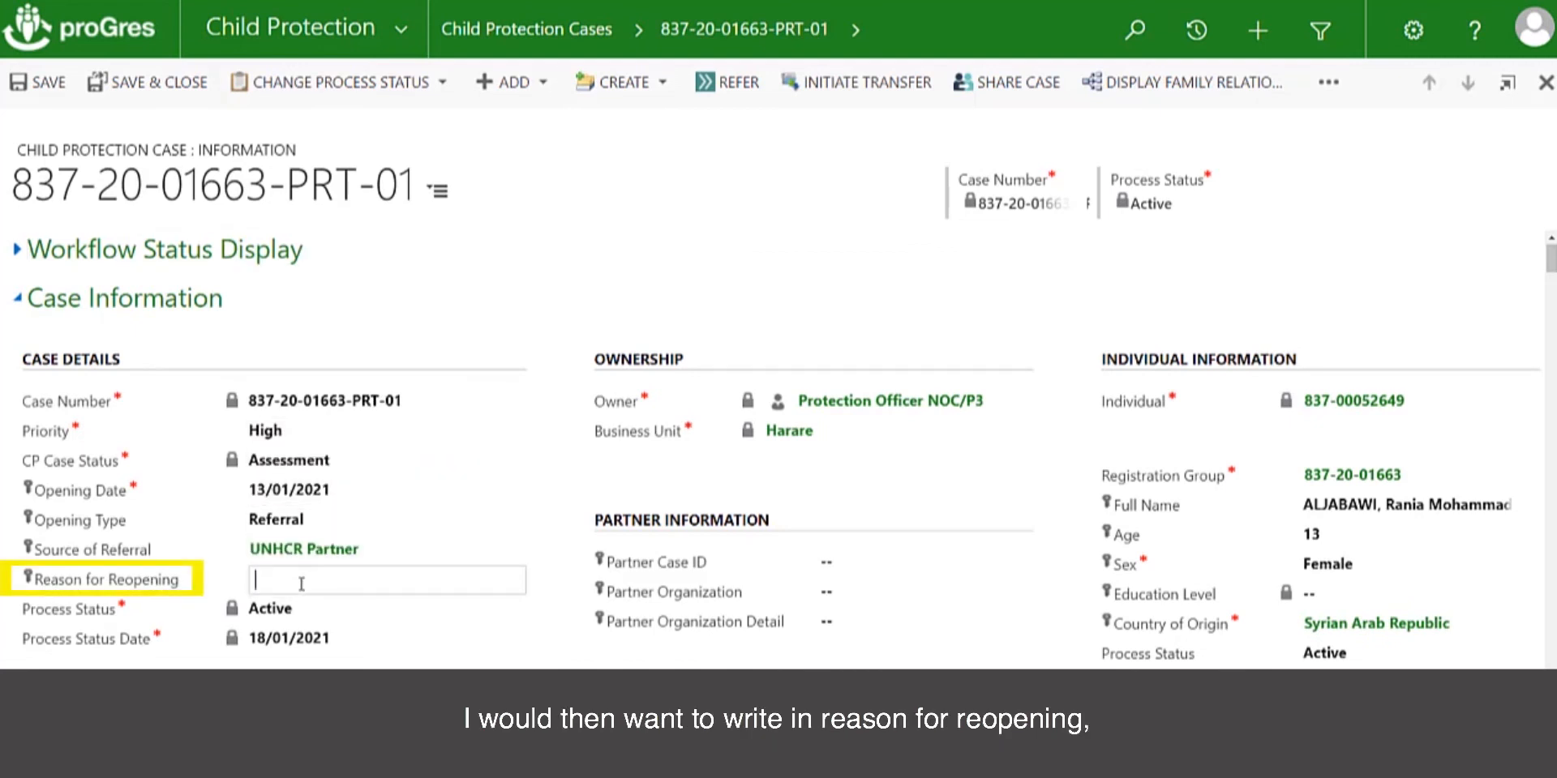
type("clien")
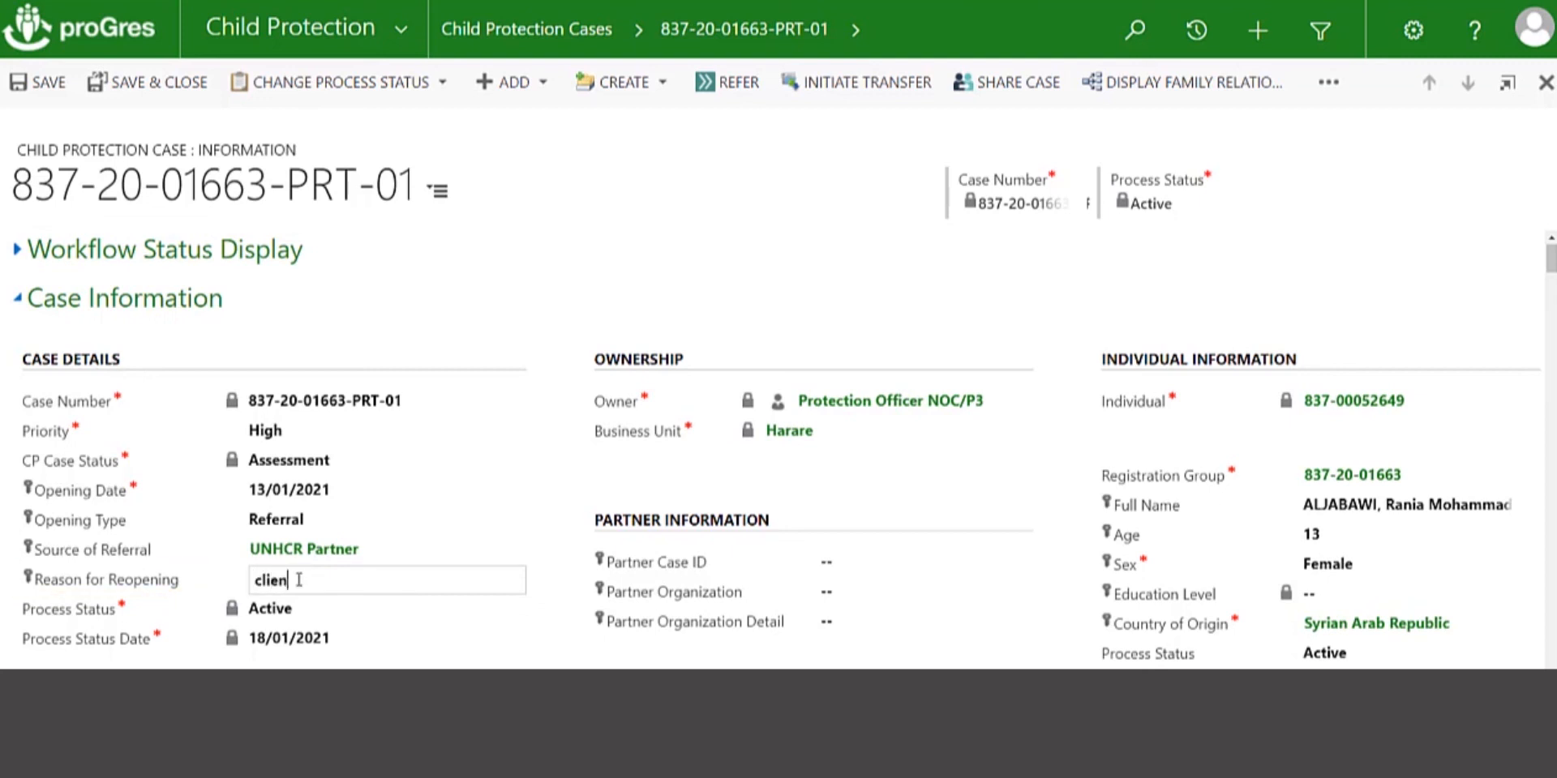
type("t reappeared.")
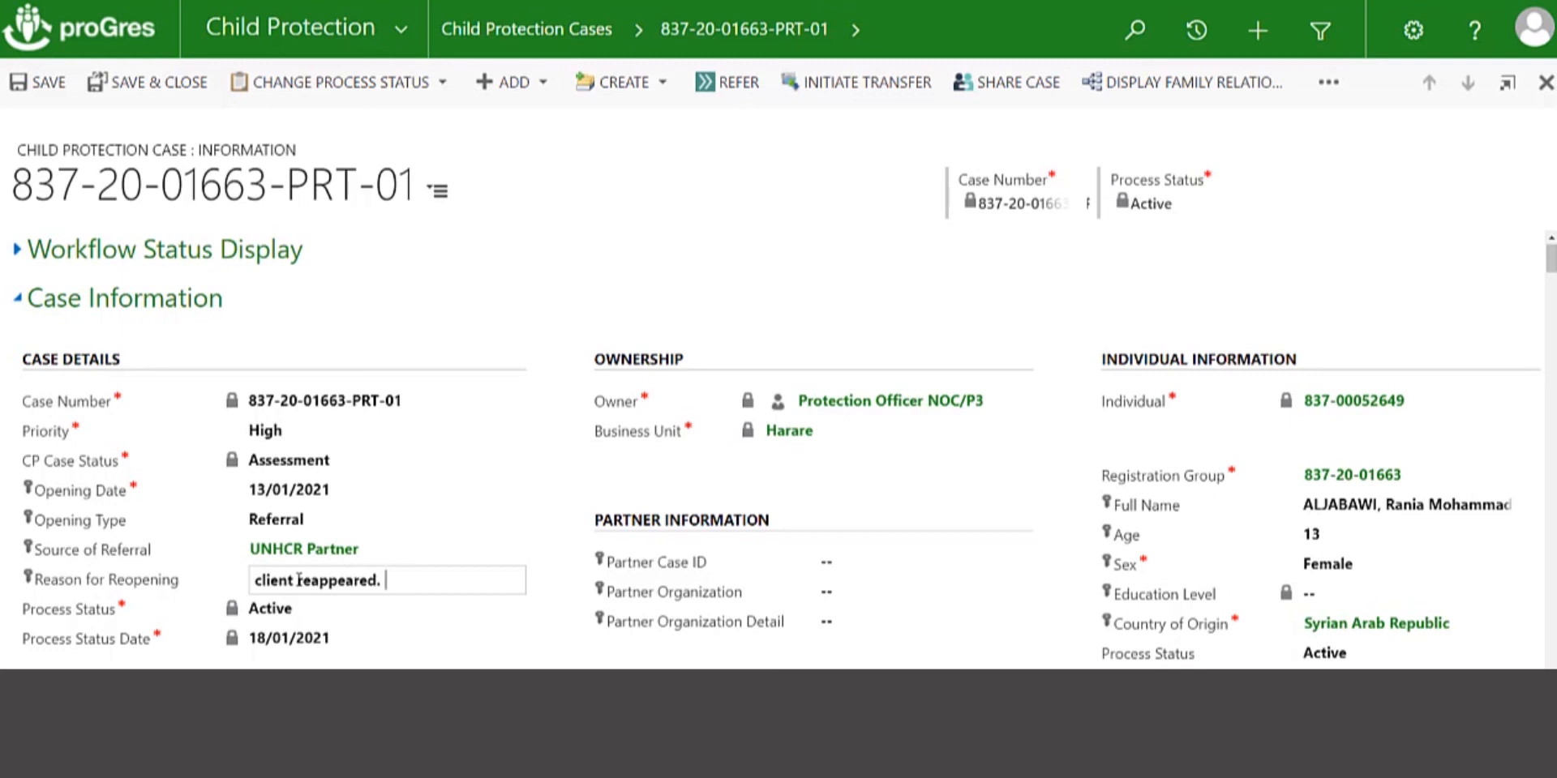
left_click(171, 84)
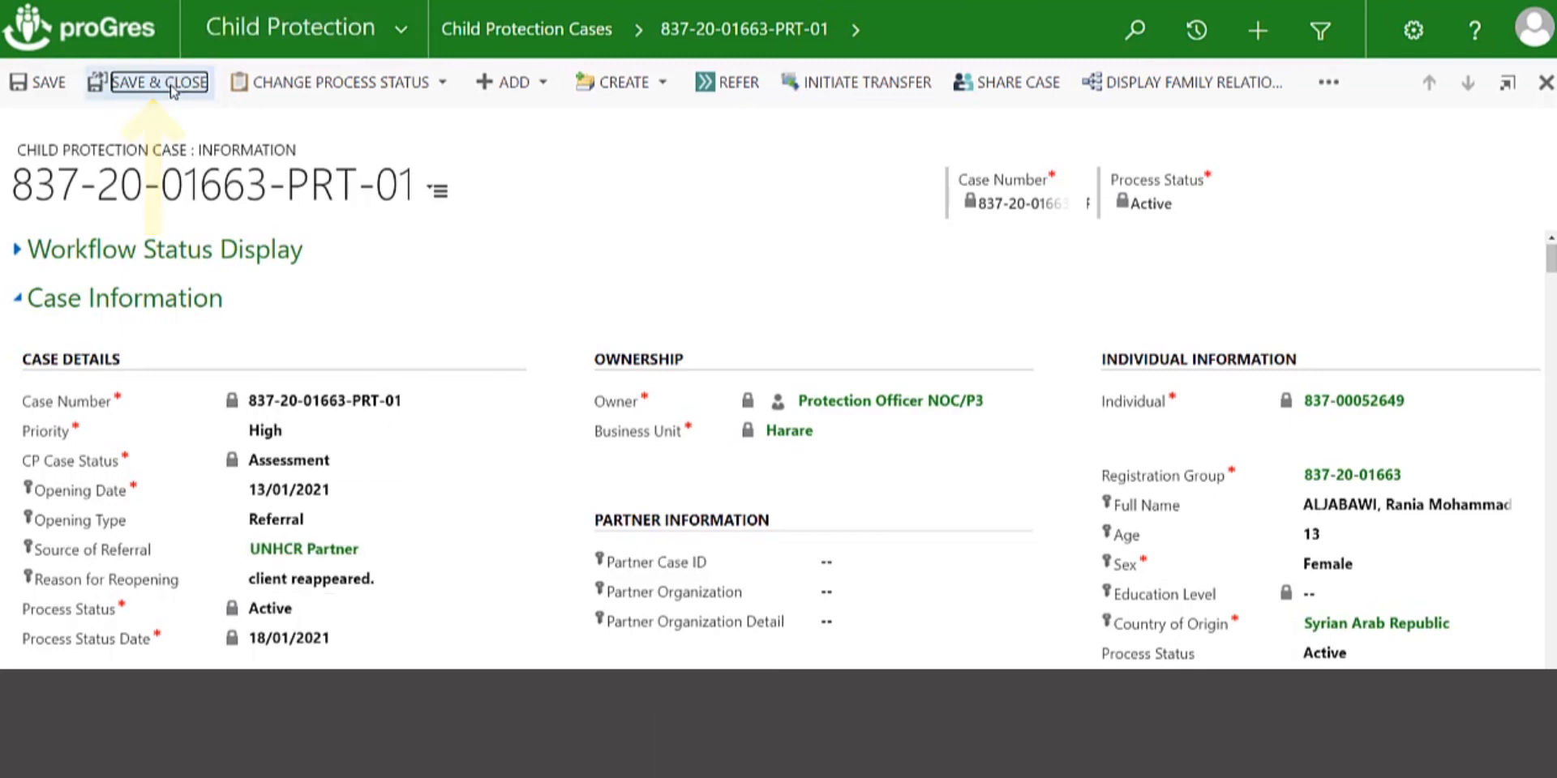